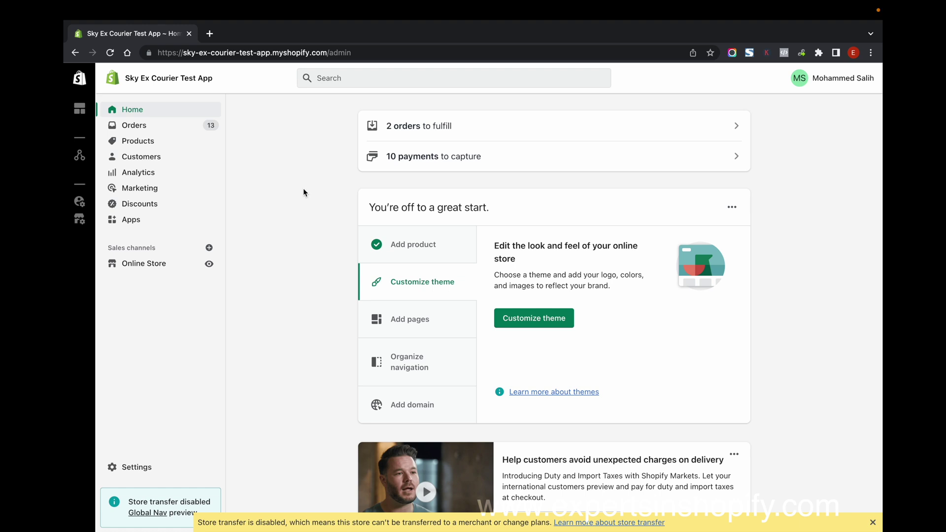
Go to Settings > Markets and note United Arab Emirates as the primary market
left_click(123, 472)
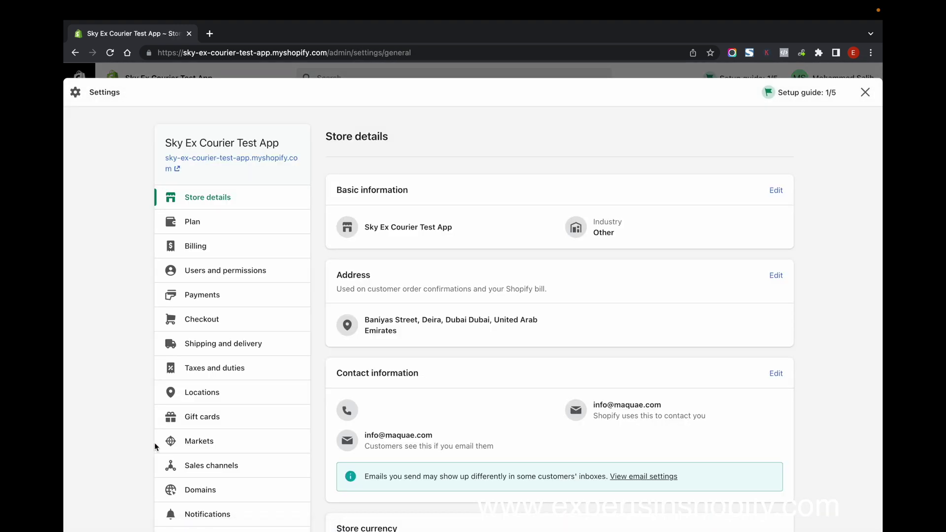
left_click(197, 442)
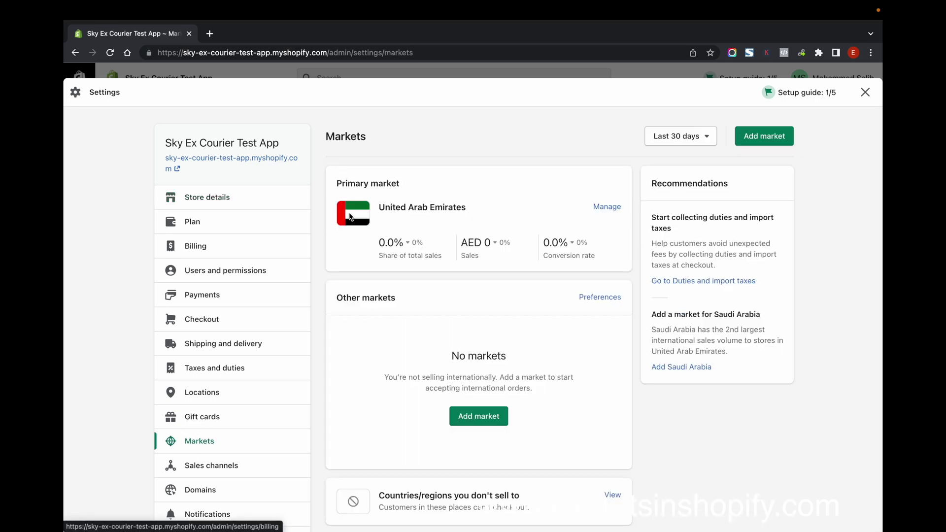
left_click_drag(335, 182, 509, 208)
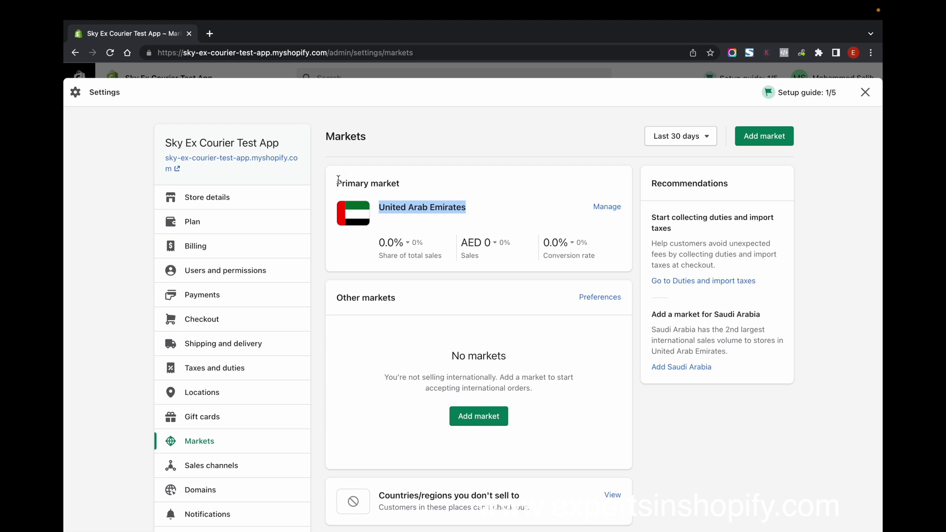
left_click_drag(336, 182, 472, 212)
Start a new market named 'Saudi Arabia'
left_click(477, 417)
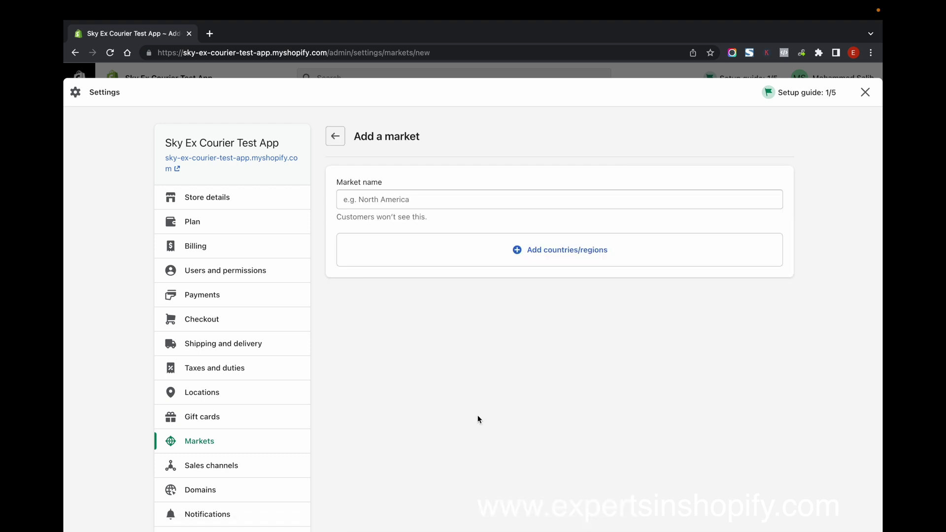
left_click(406, 199)
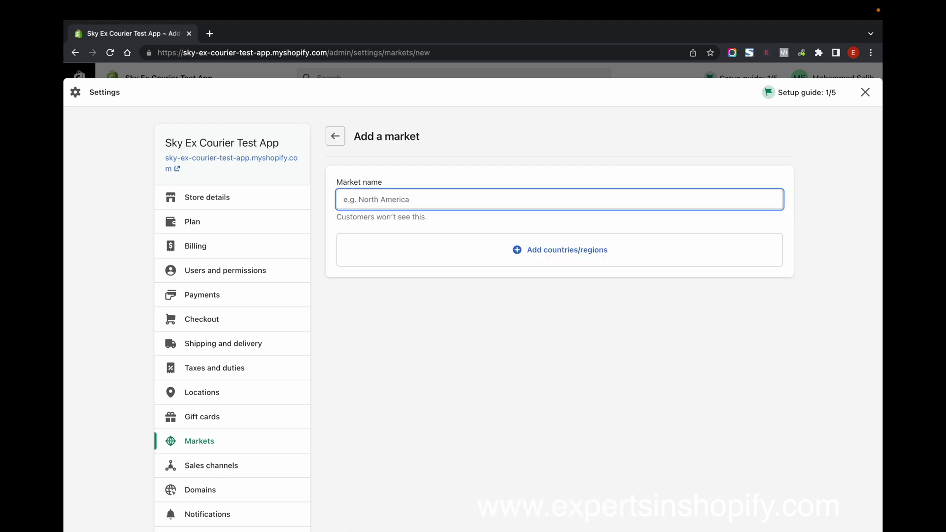
type("Saudi Arabia")
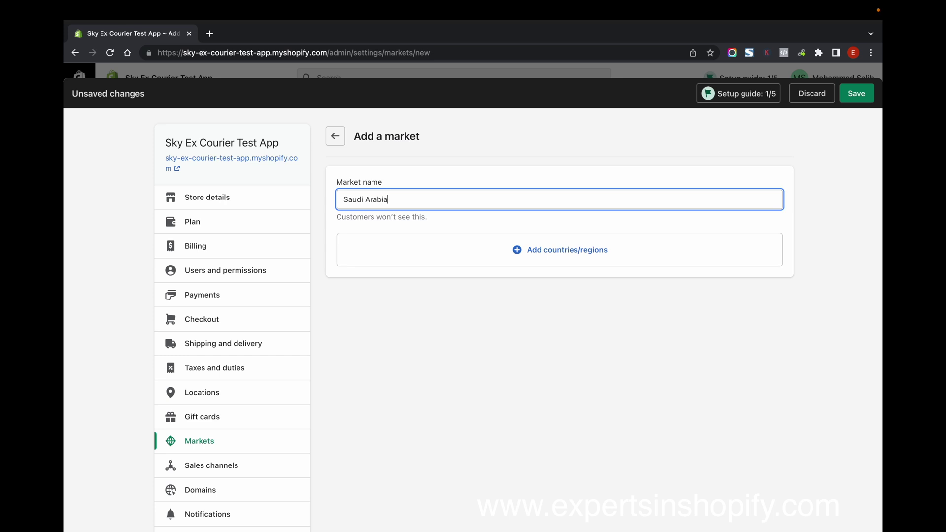
Add the country Saudi Arabia to the market and save it
left_click(601, 262)
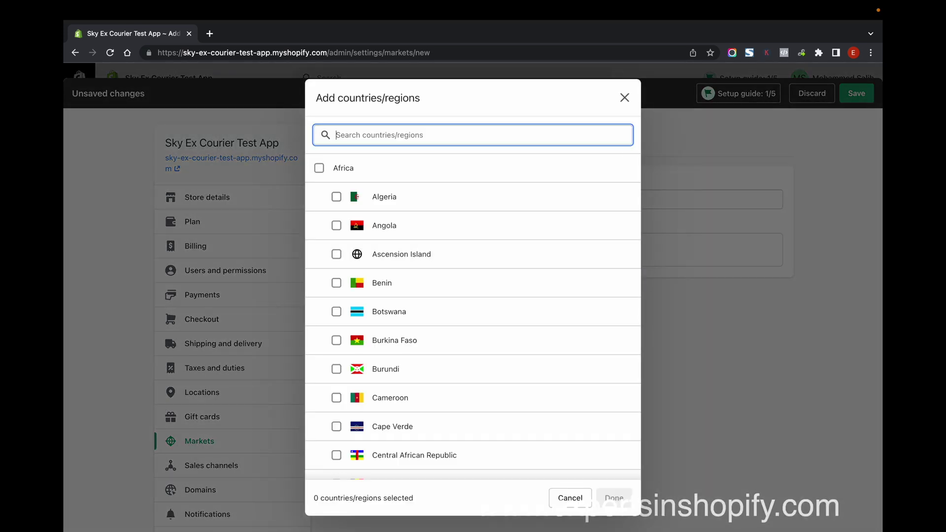
type("saudi")
left_click(336, 197)
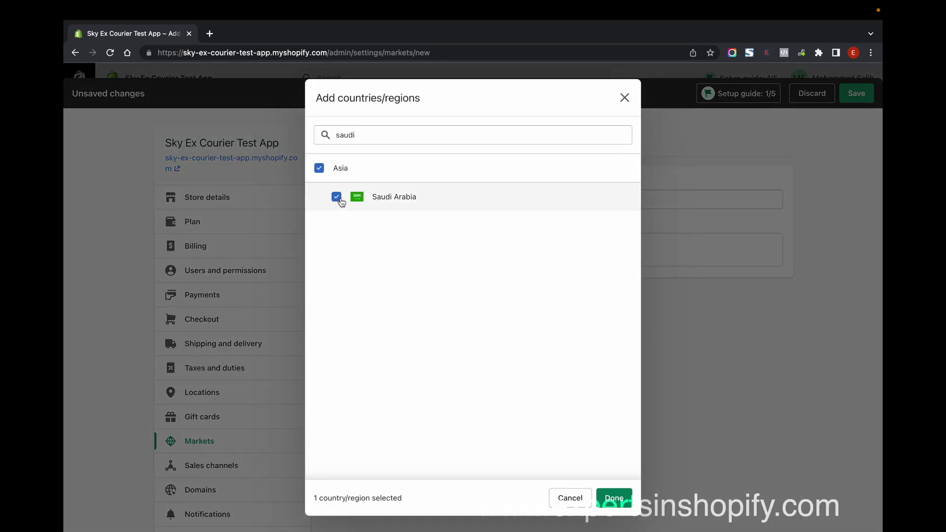
left_click(614, 500)
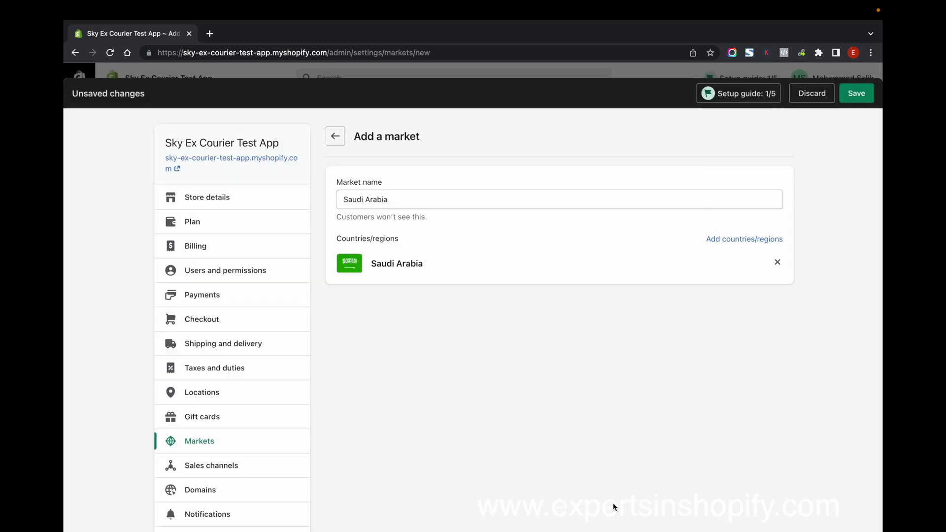
left_click(857, 94)
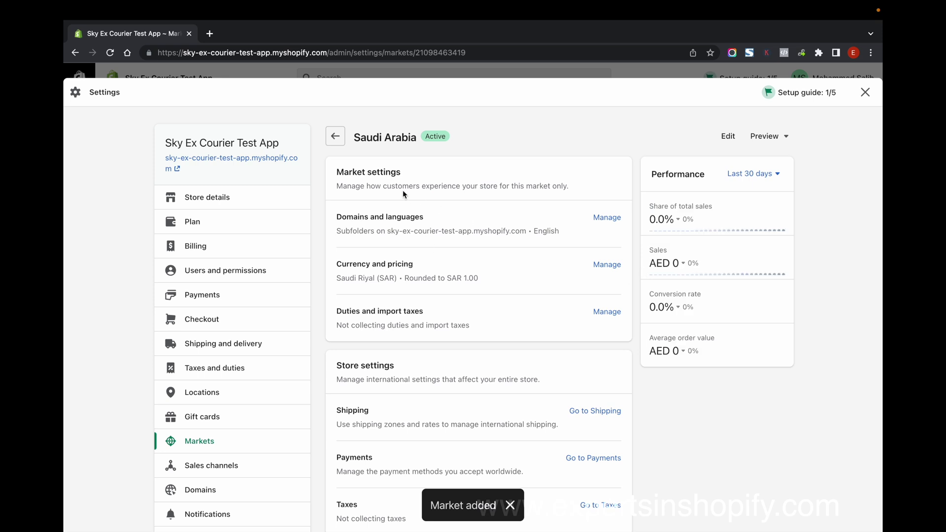
Return to the Markets list, showing United Arab Emirates as primary and Saudi Arabia under Other markets
scroll(460, 292, "down", 3)
scroll(539, 296, "up", 3)
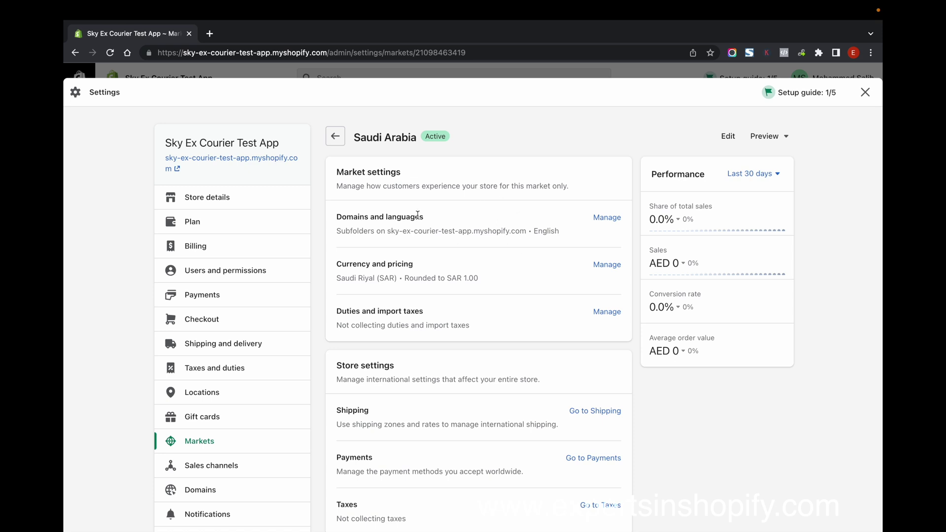
left_click(334, 137)
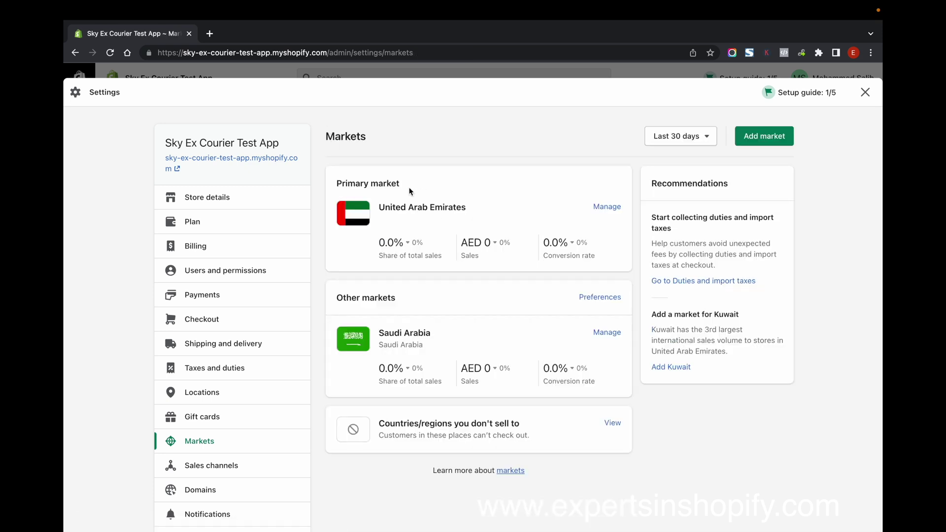
left_click_drag(378, 207, 468, 211)
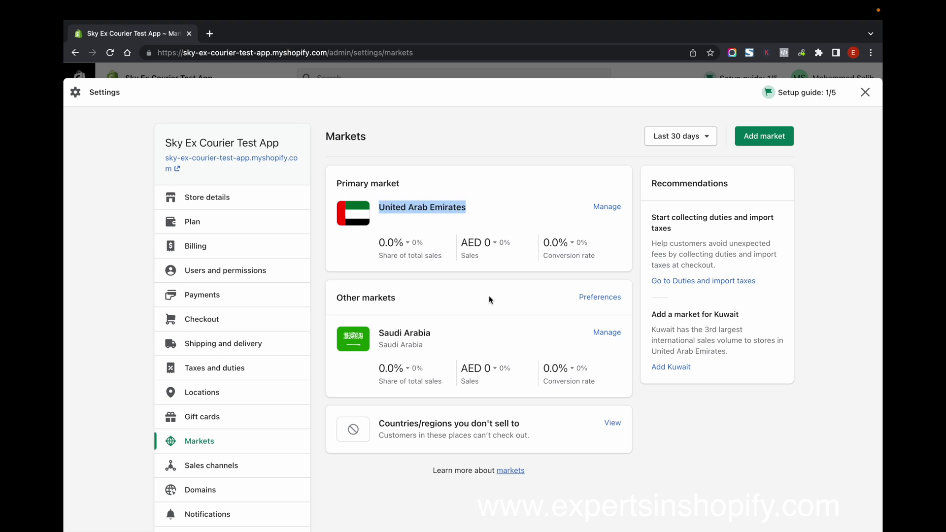
left_click_drag(336, 298, 447, 301)
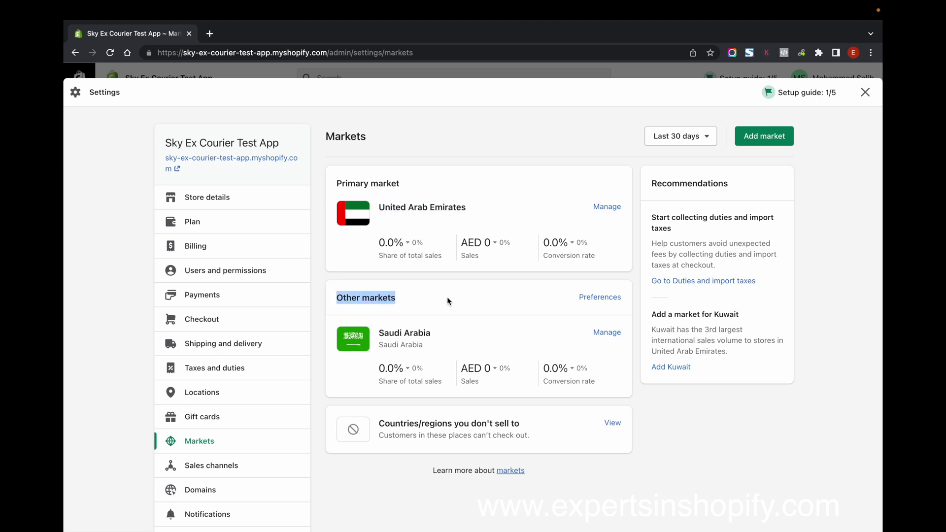
left_click(402, 331)
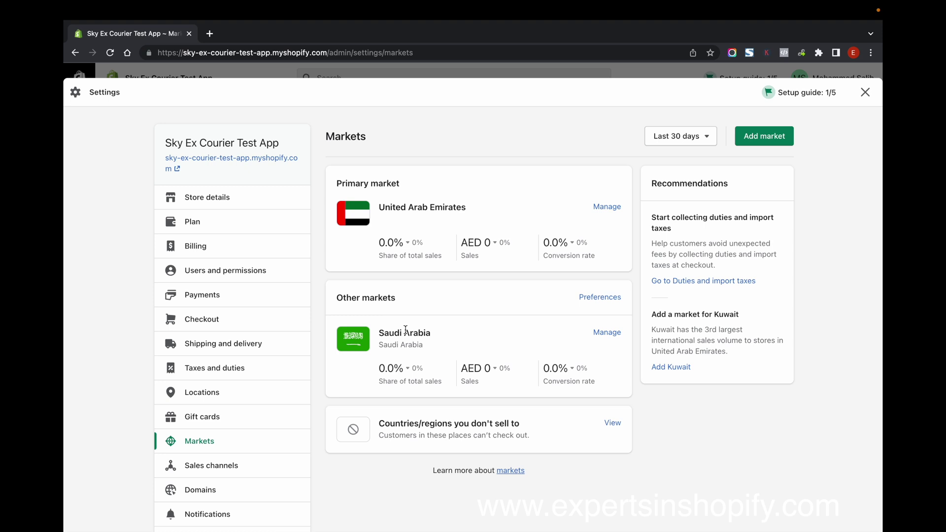
Open the Saudi Arabia market's Domains and languages settings
left_click(606, 332)
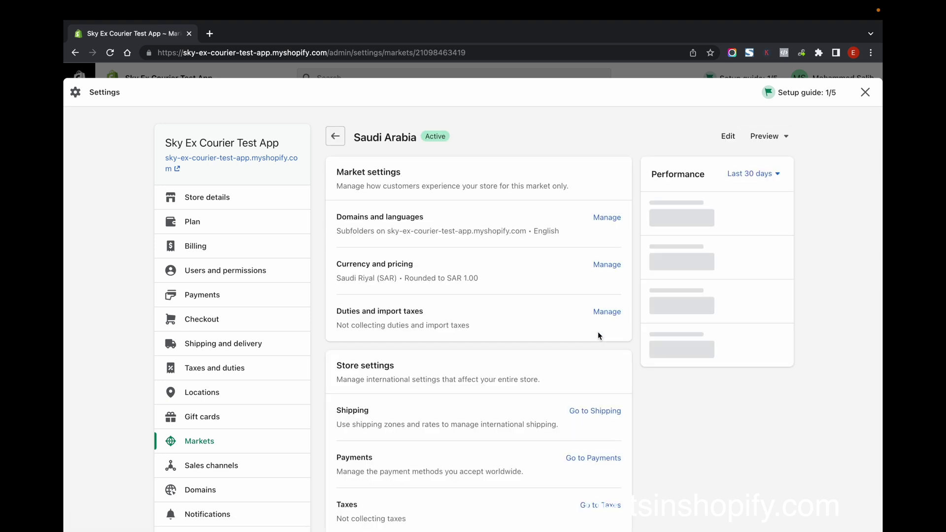
left_click(338, 215)
left_click_drag(337, 215, 441, 215)
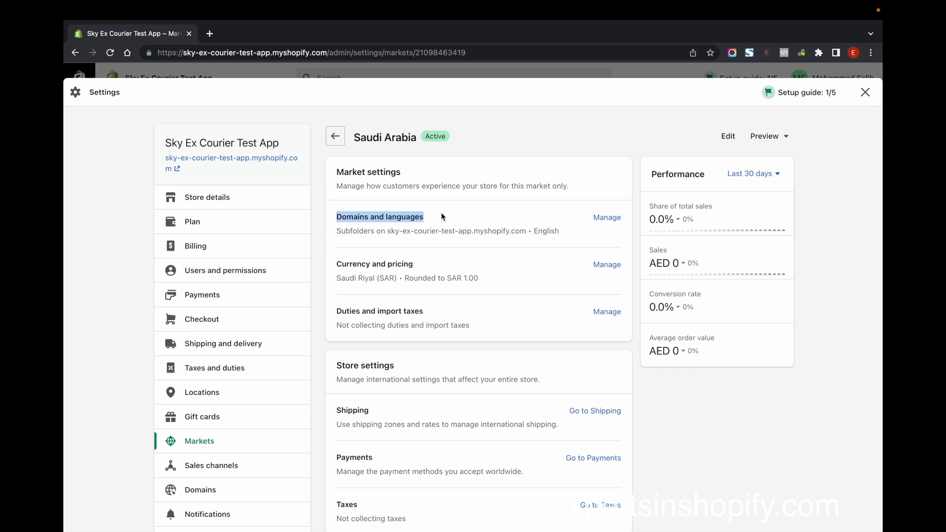
left_click(607, 217)
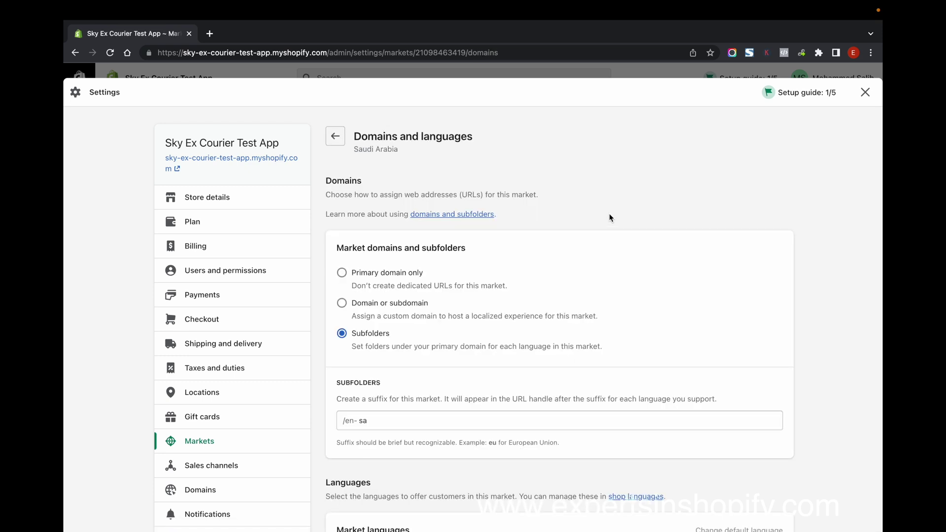
Review the Subfolders setup with suffix 'sa' and English as default at /en-sa/
scroll(438, 360, "down", 3)
scroll(438, 363, "down", 1)
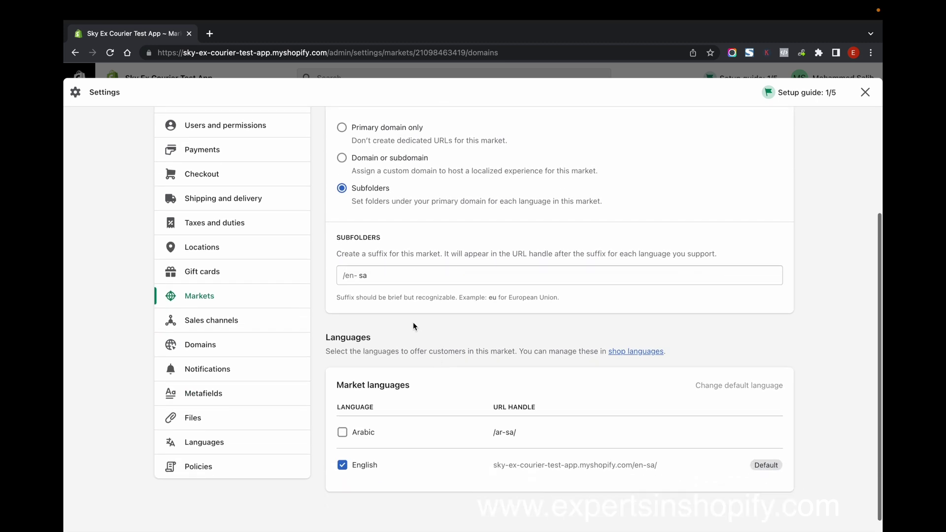
left_click(376, 274)
scroll(420, 166, "up", 1)
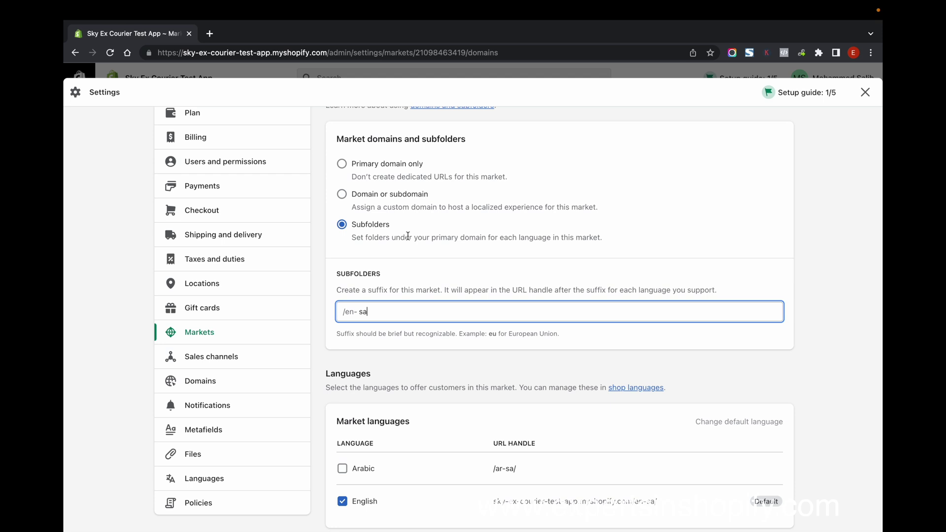
scroll(541, 290, "up", 1)
scroll(534, 310, "down", 2)
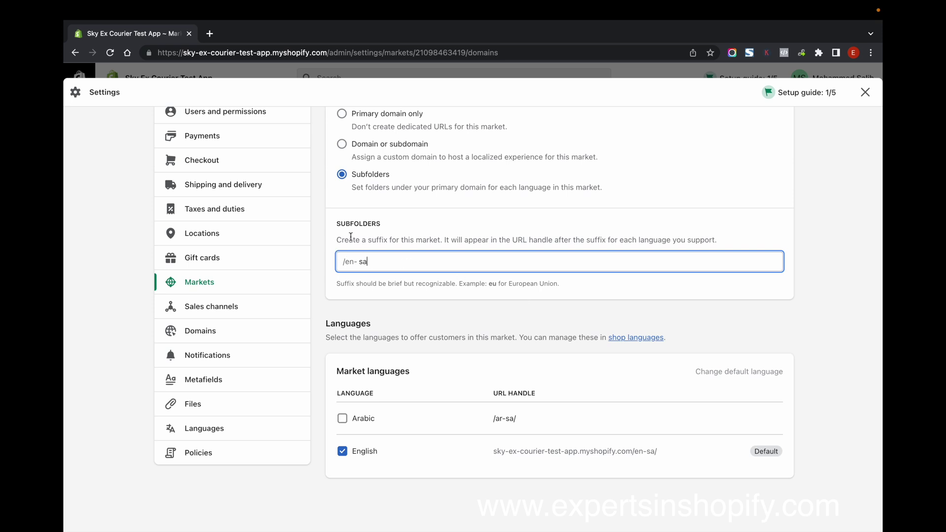
left_click(342, 176)
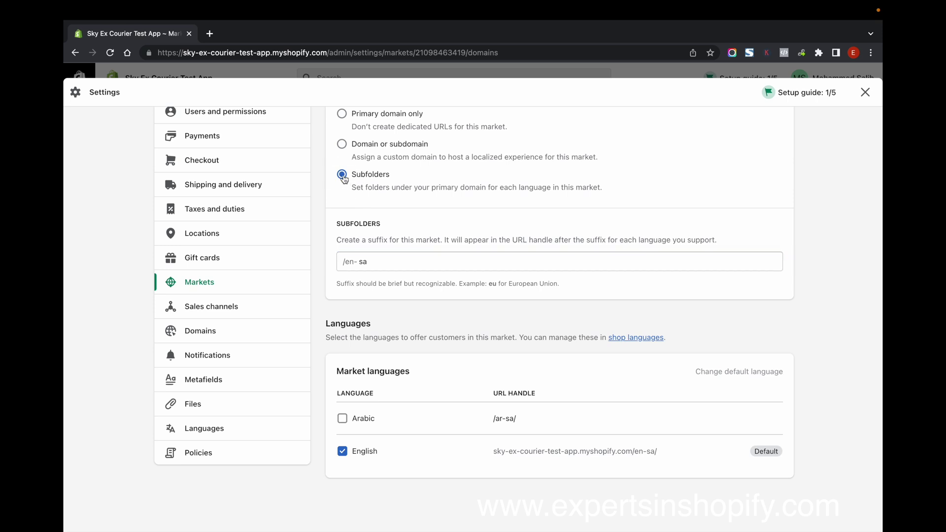
left_click(382, 261)
left_click_drag(385, 261, 361, 262)
left_click(375, 264)
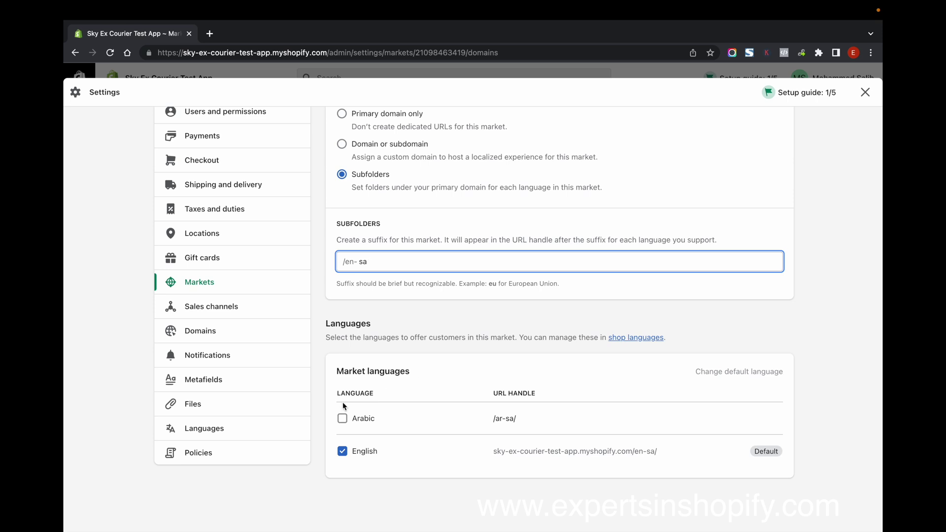
Add Arabic to the Saudi market and set it as the default language
left_click(342, 419)
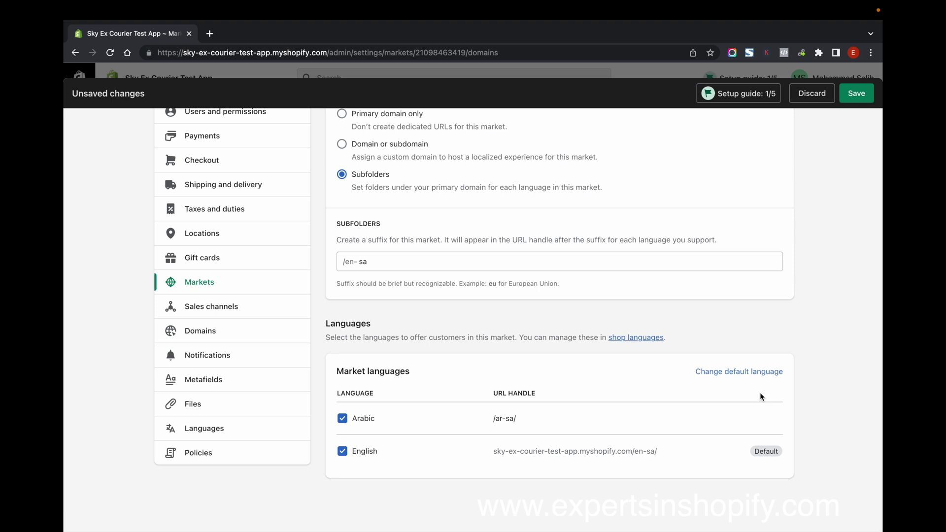
left_click(751, 373)
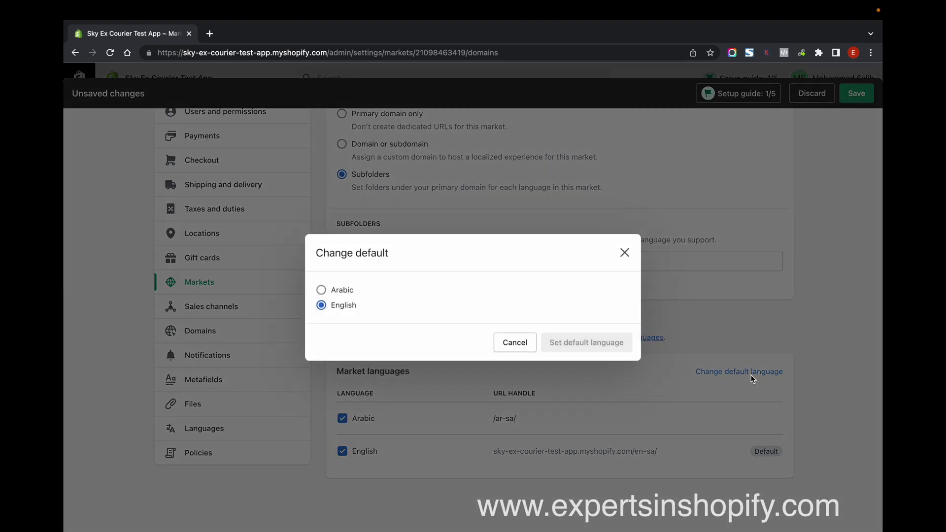
left_click(321, 289)
left_click(615, 346)
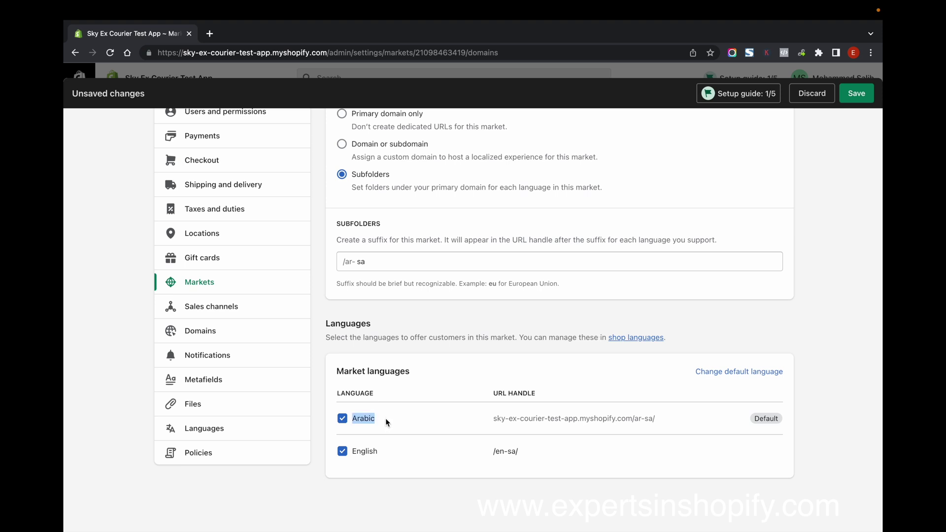
left_click_drag(351, 419, 373, 423)
Leave the page without saving to go to the store's Languages settings
left_click(649, 338)
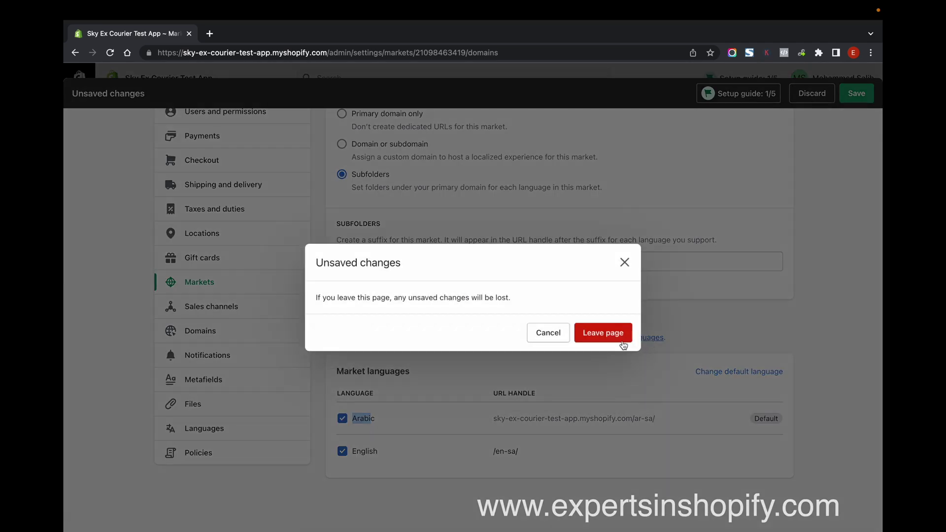
left_click(624, 262)
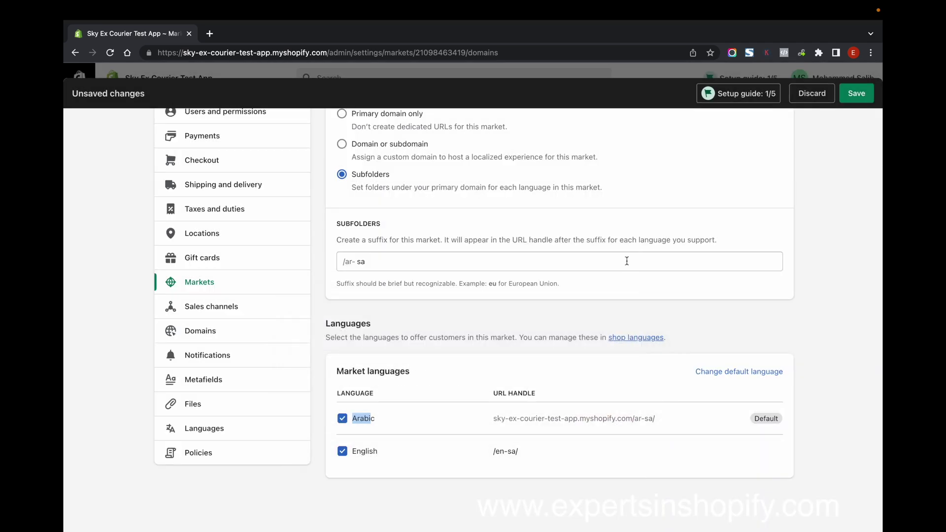
left_click(640, 338)
Browse the store languages' Add language list, then close it without adding any language
left_click(603, 333)
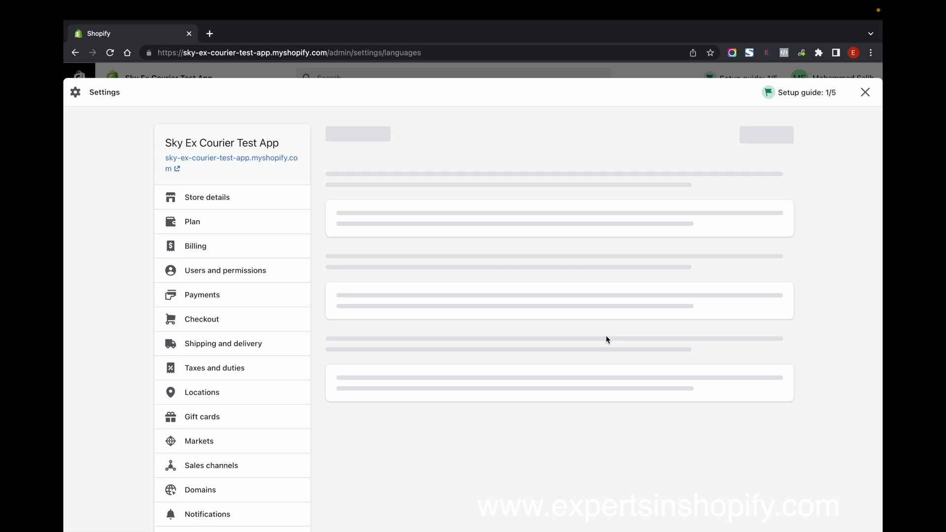
scroll(644, 358, "down", 2)
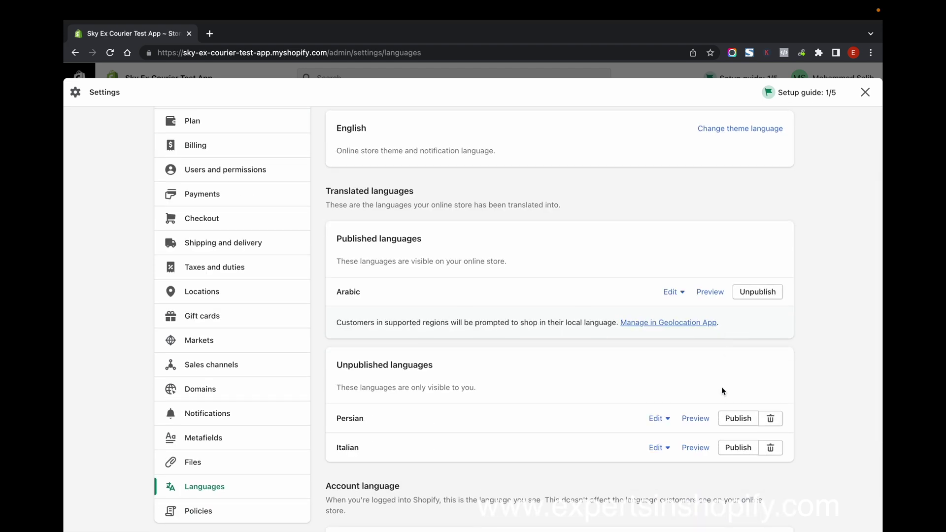
scroll(718, 401, "up", 2)
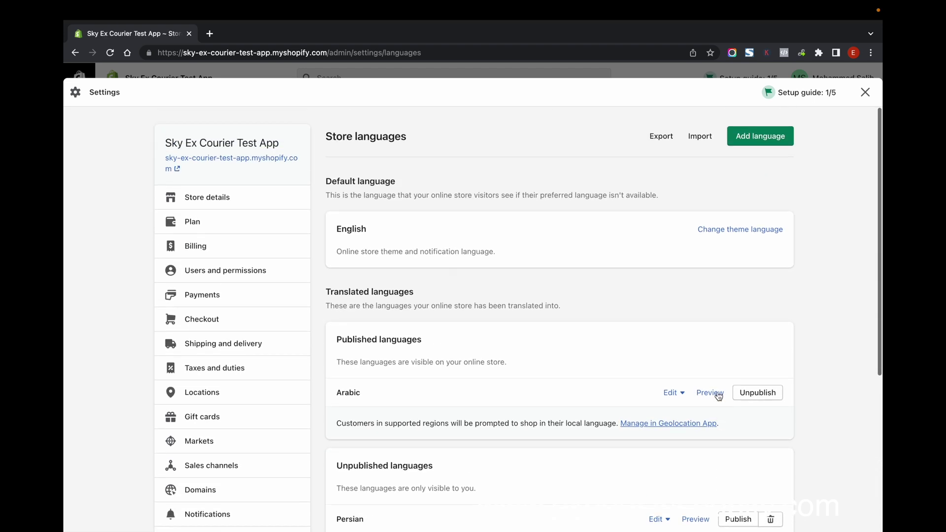
left_click(754, 136)
left_click(399, 309)
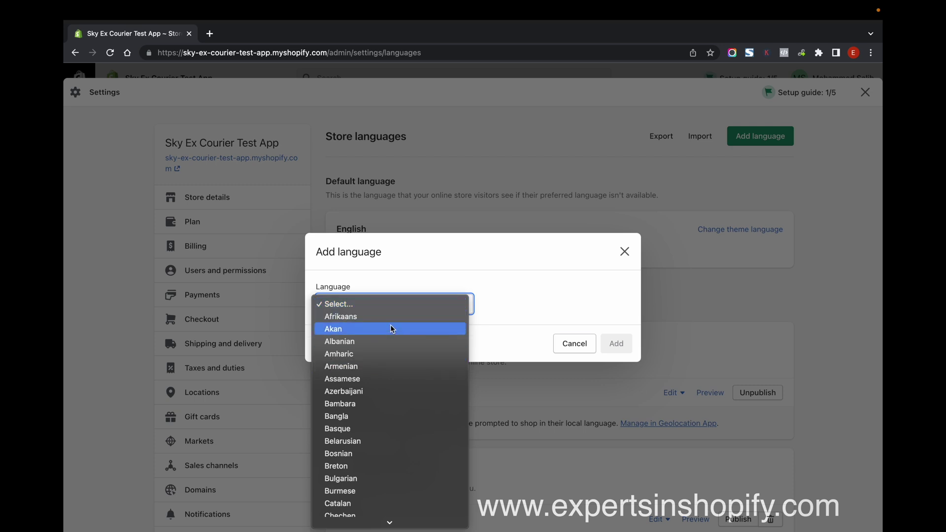
left_click(499, 280)
left_click(625, 251)
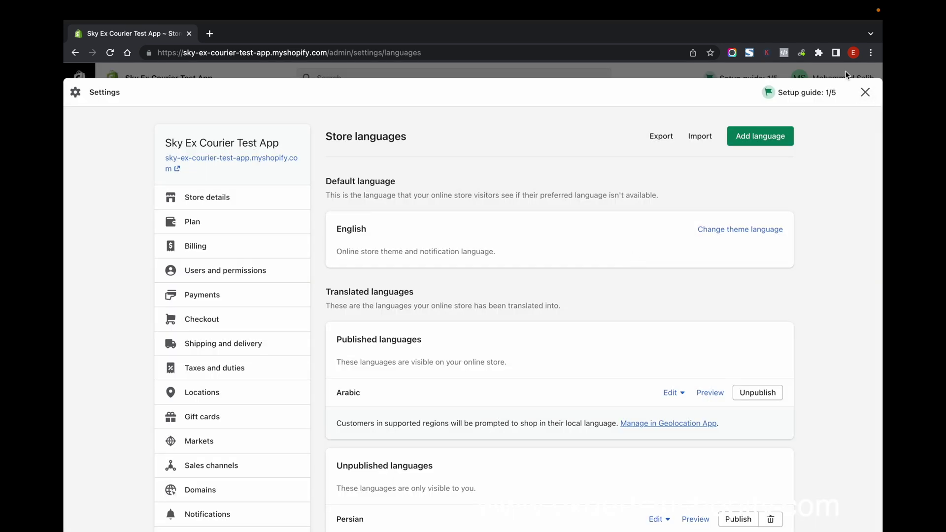
left_click(862, 93)
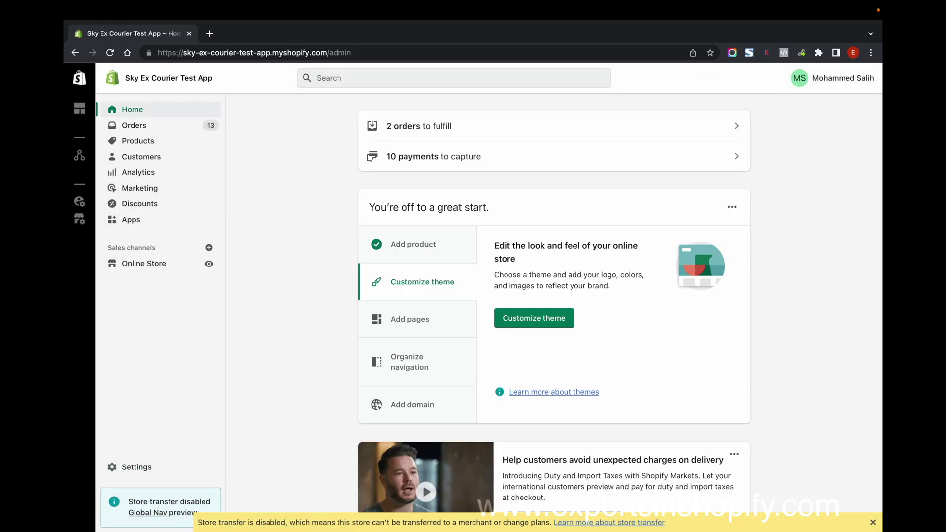
Return to the Saudi Arabia market's Domains and languages settings
left_click(122, 465)
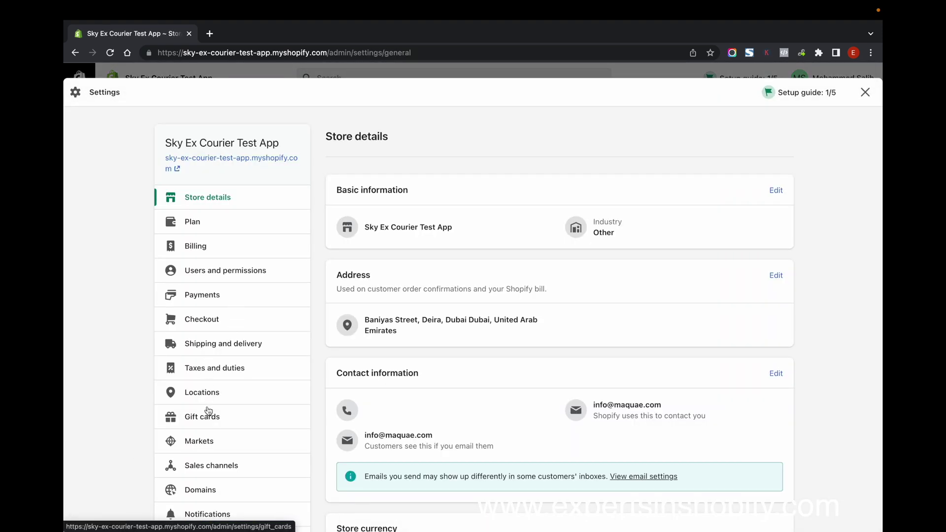
left_click(209, 442)
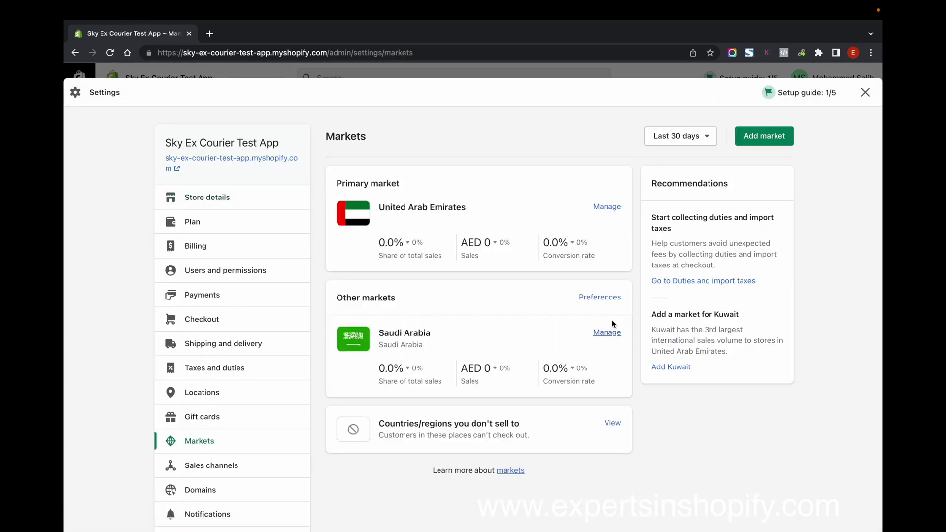
left_click(605, 333)
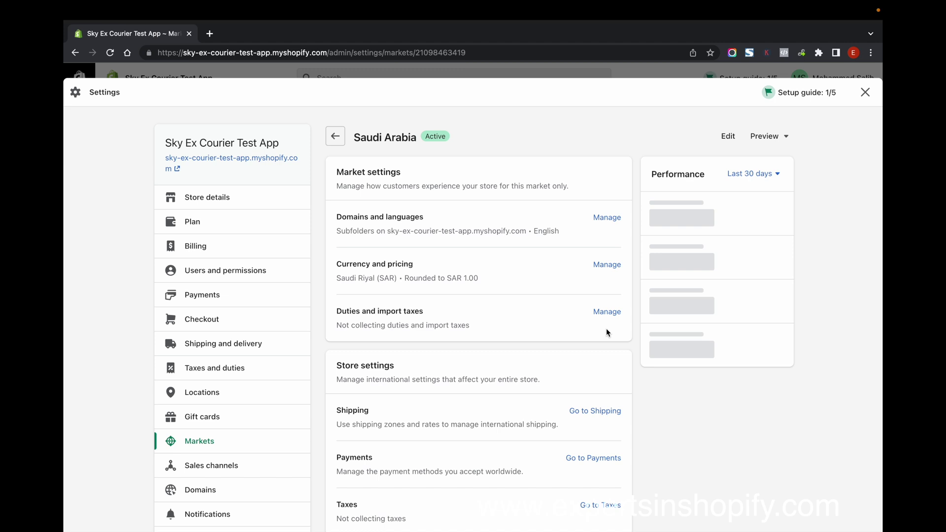
left_click(605, 217)
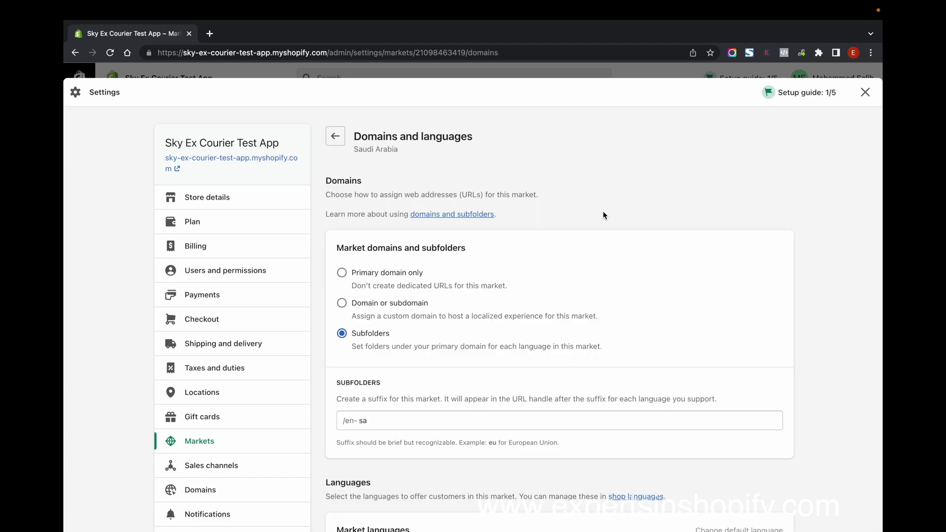
scroll(626, 351, "down", 3)
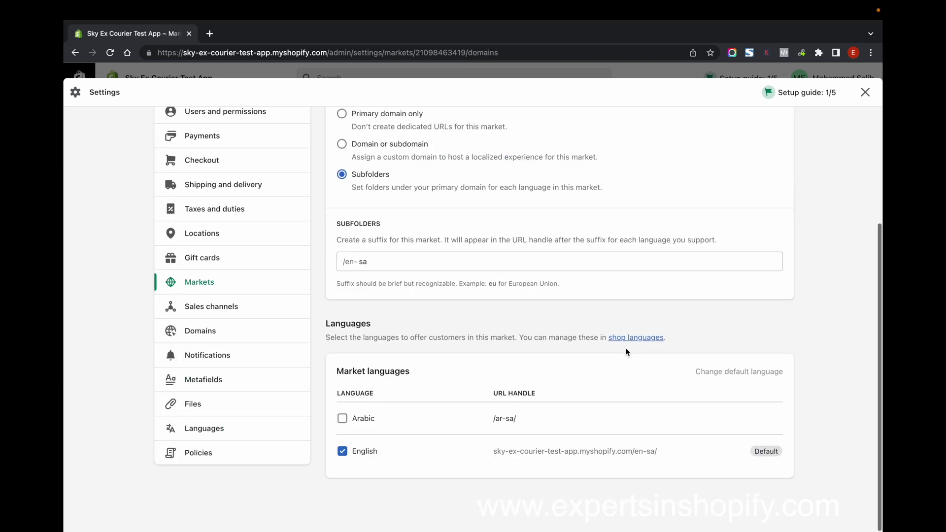
Add Arabic, make it the market's default language, and save
left_click(343, 420)
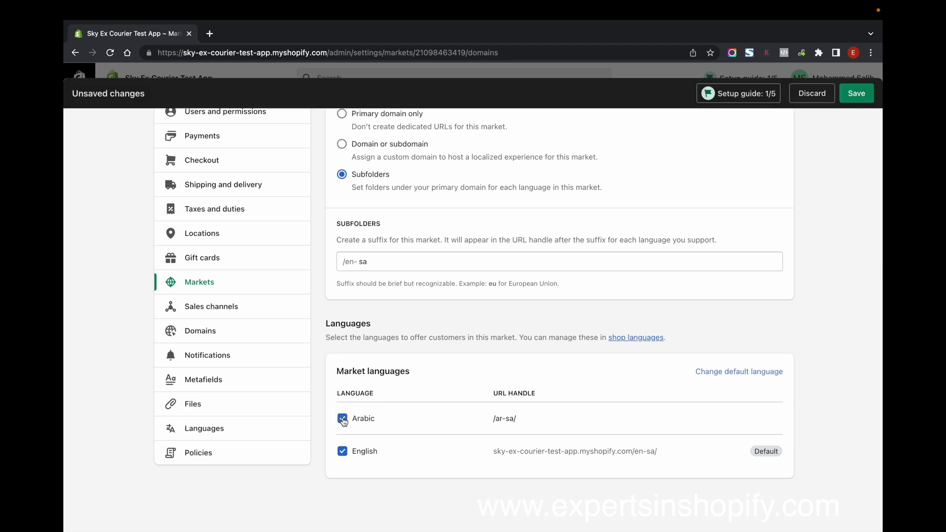
left_click(745, 376)
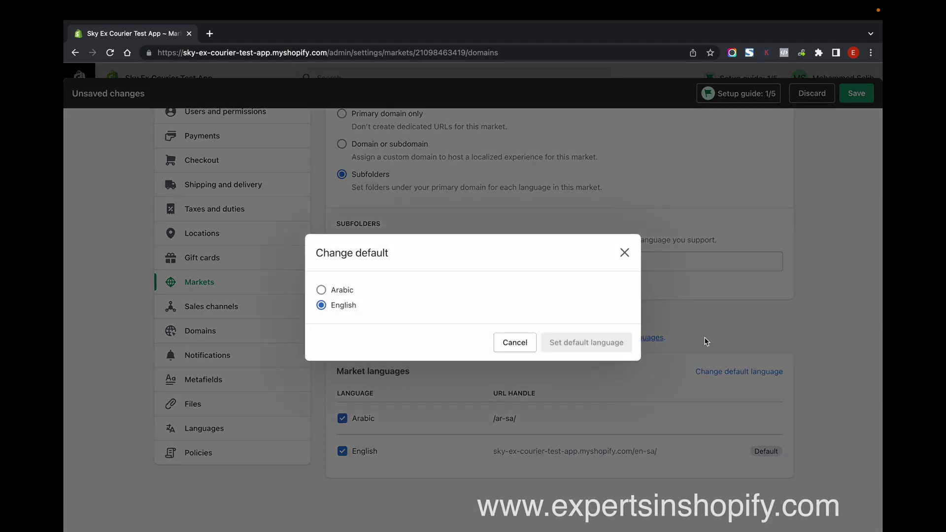
left_click(321, 290)
left_click(589, 342)
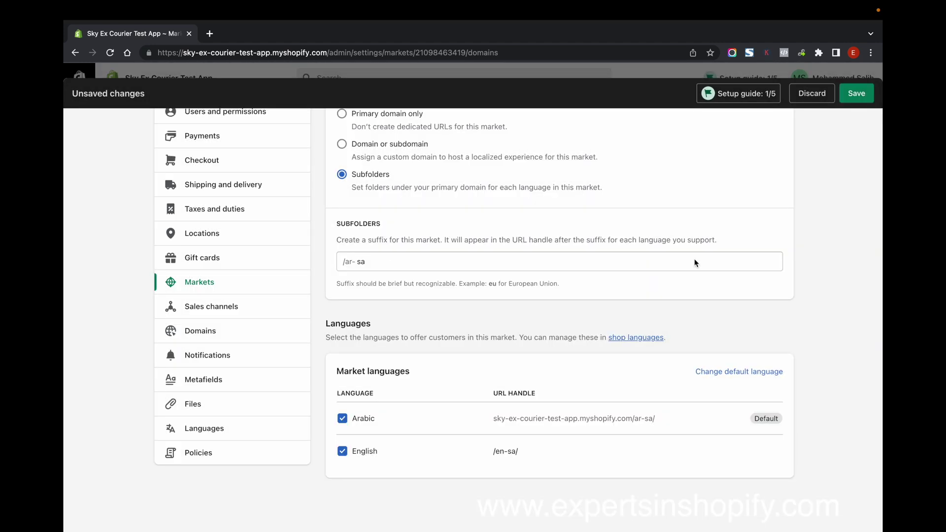
left_click(857, 95)
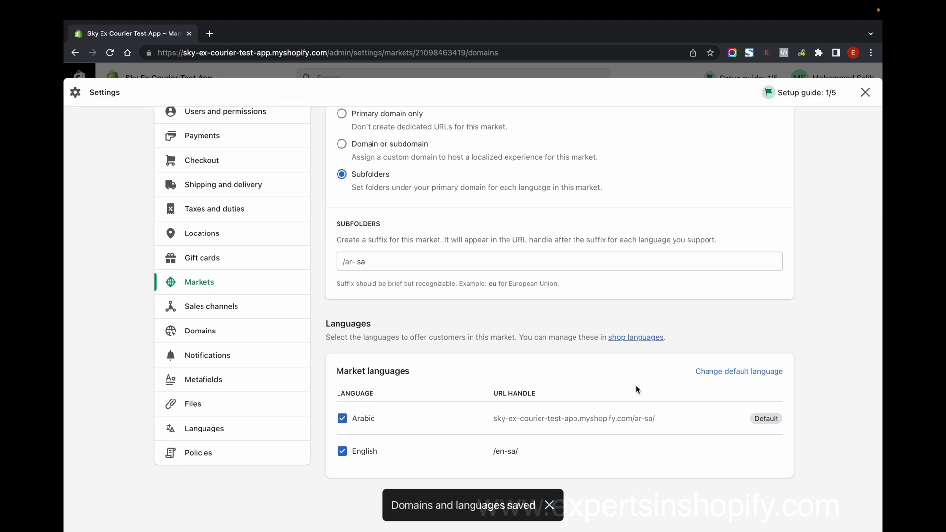
Check the 'sa' subfolder suffix with English at /en-sa/, then return to the market page
scroll(593, 295, "up", 2)
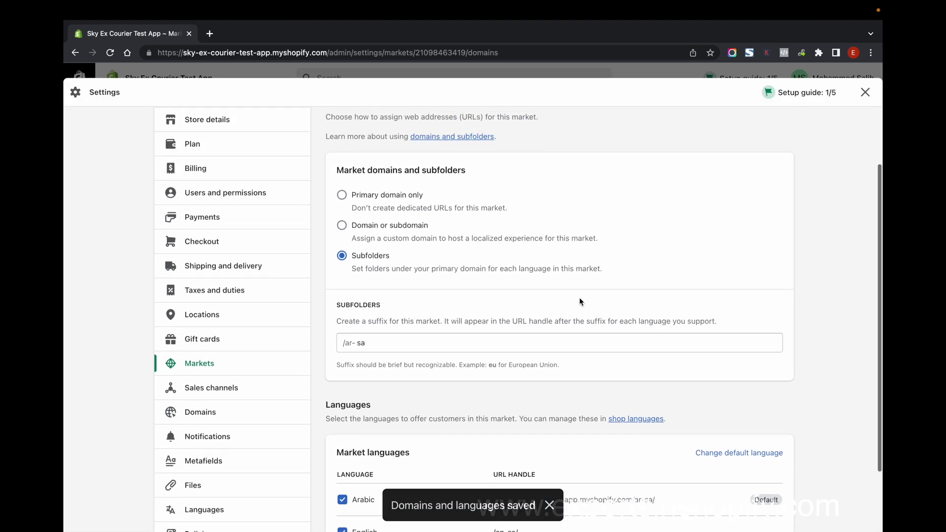
left_click(375, 344)
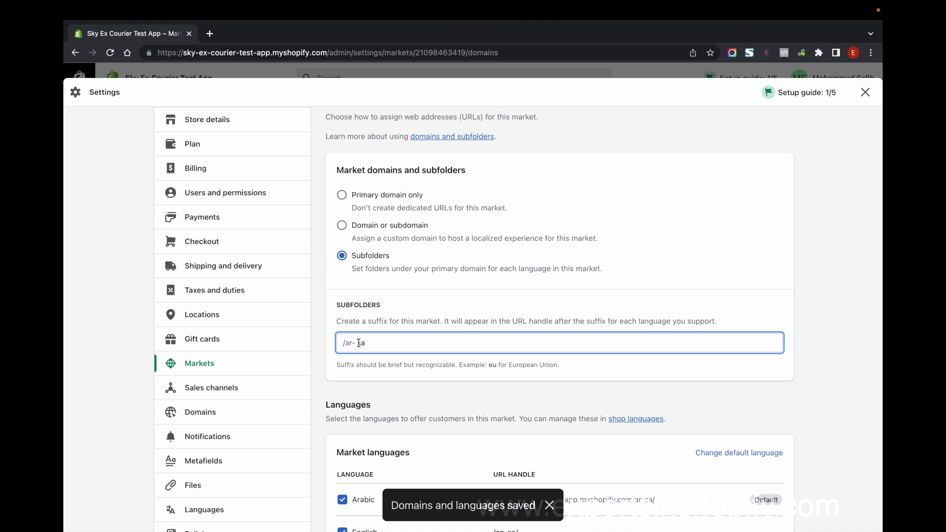
left_click(380, 342)
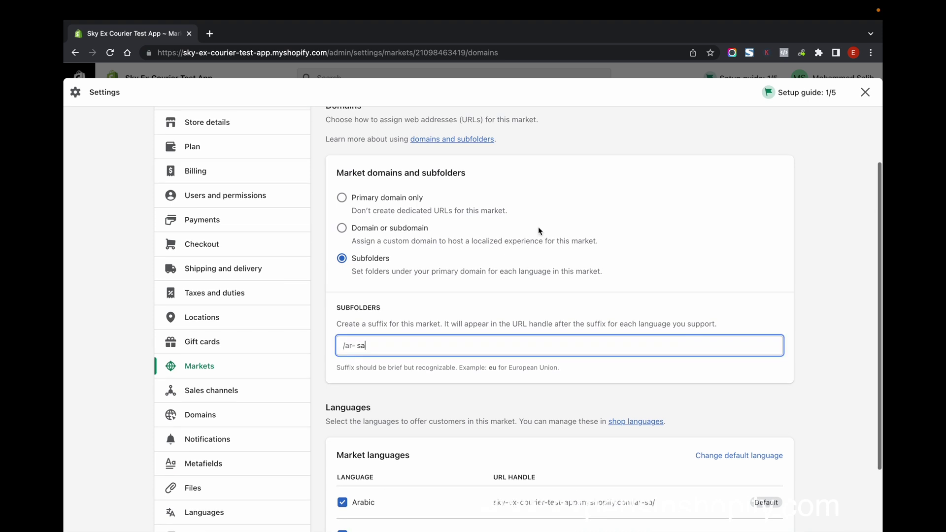
scroll(492, 326, "down", 4)
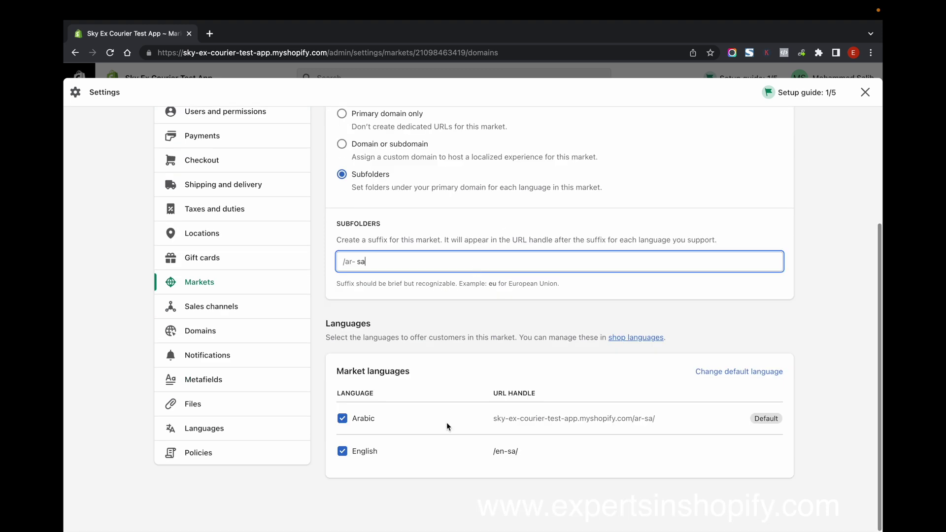
scroll(523, 277, "up", 3)
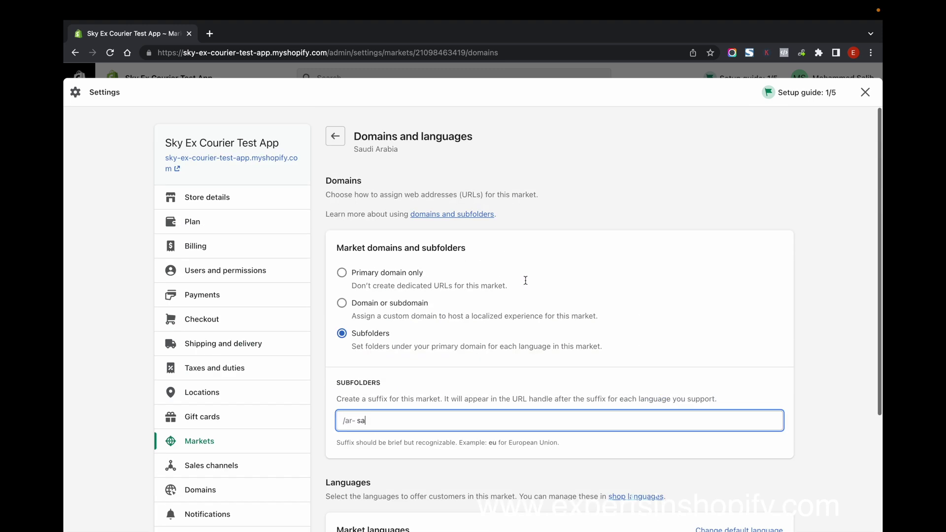
left_click(344, 135)
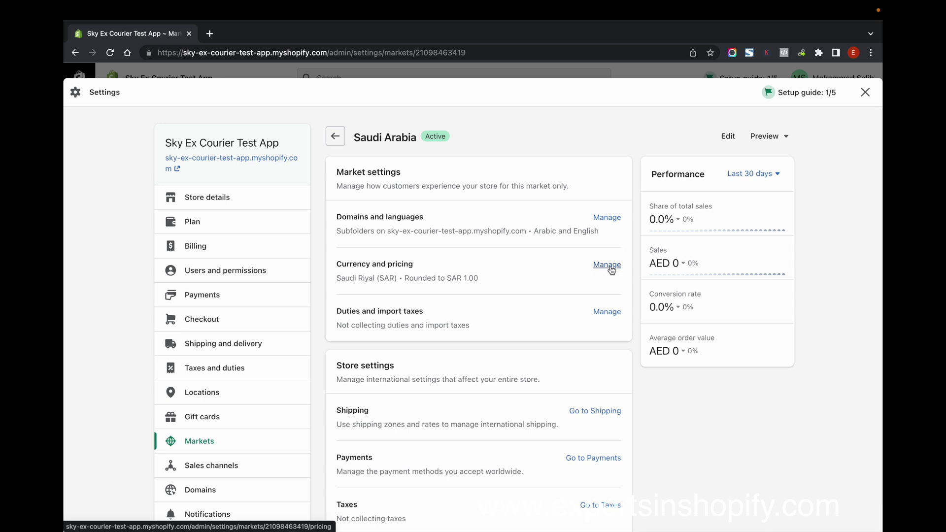
Set a 2% price increase under Currency and pricing, save it, and go back to the market
left_click_drag(340, 263, 490, 268)
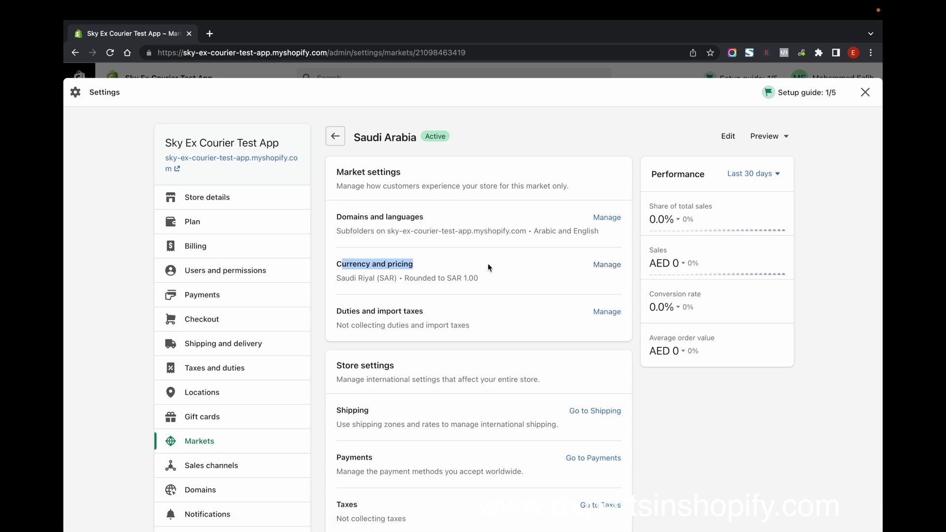
left_click(607, 264)
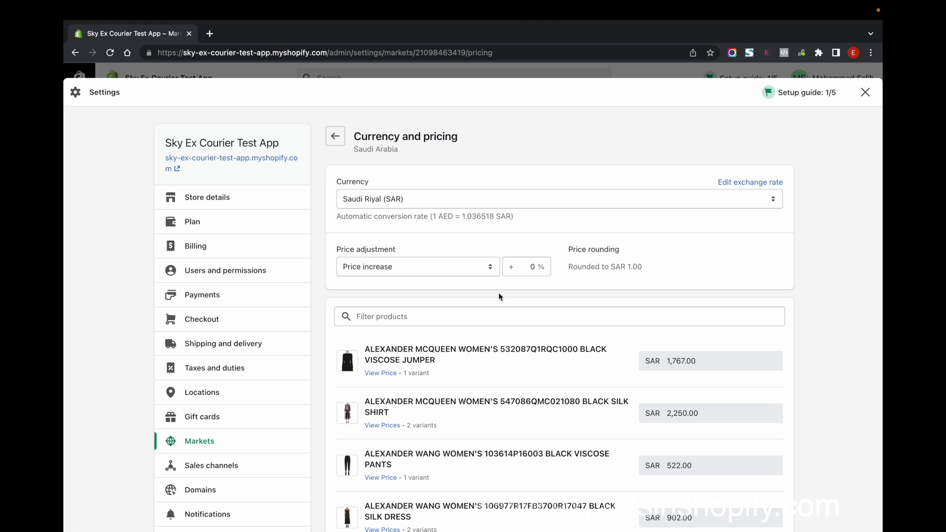
left_click(480, 266)
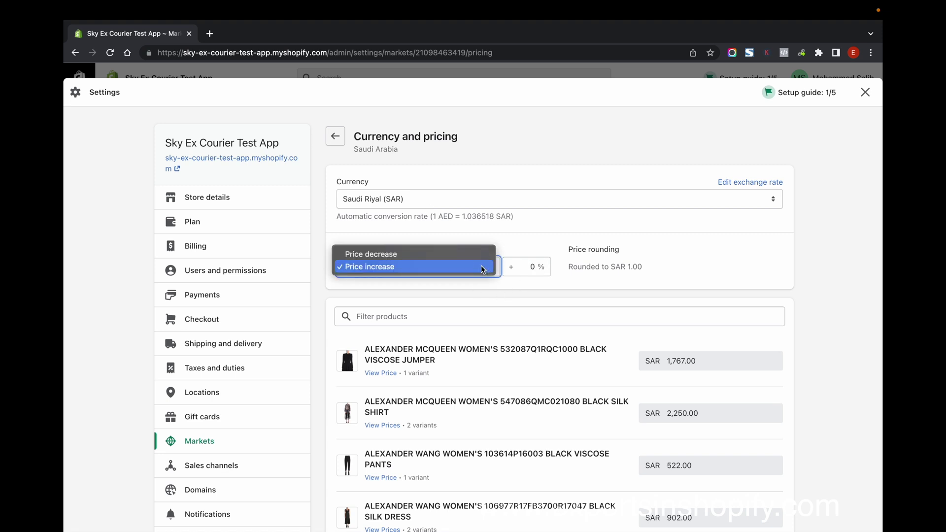
left_click(525, 268)
double_click(545, 268)
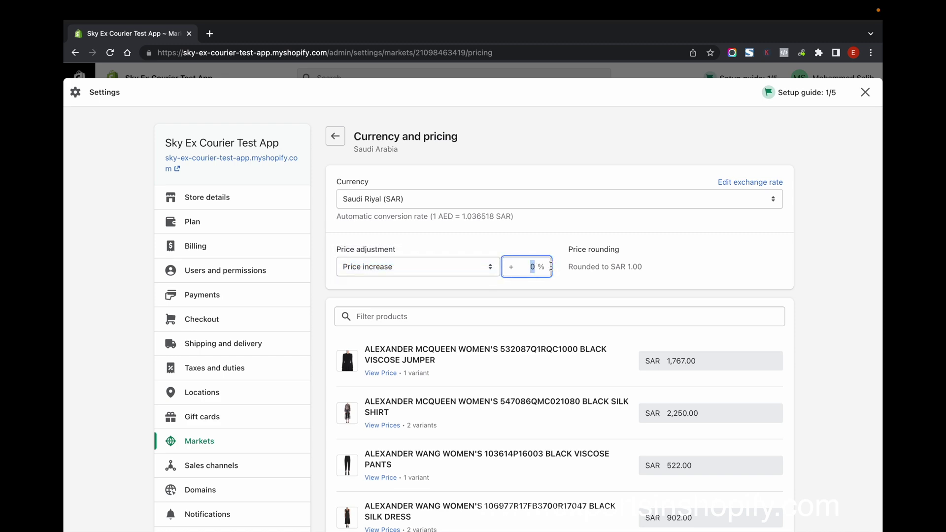
type("2")
left_click(656, 239)
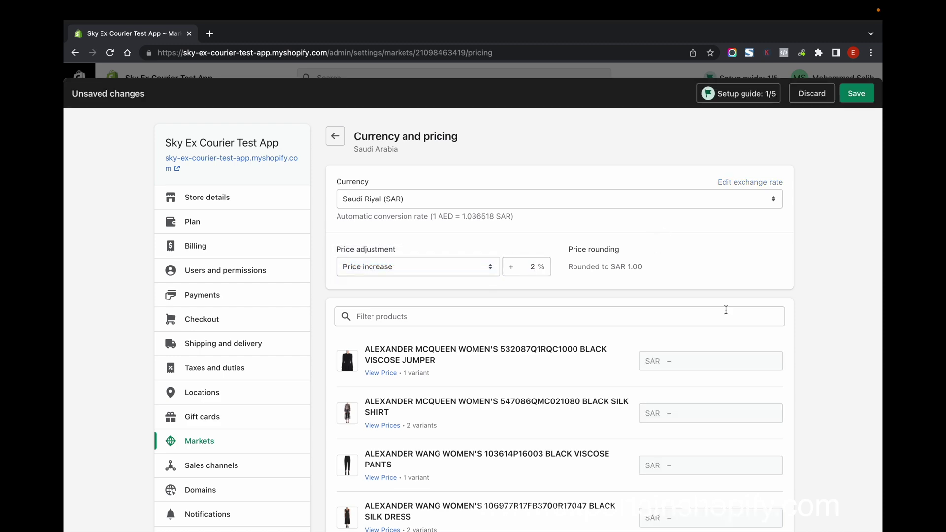
scroll(726, 308, "down", 3)
scroll(725, 308, "down", 20)
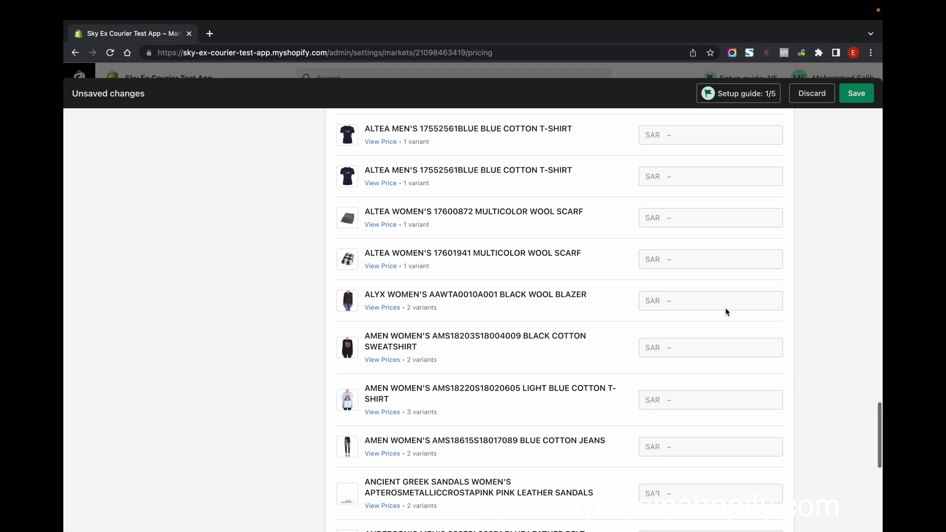
scroll(725, 308, "up", 20)
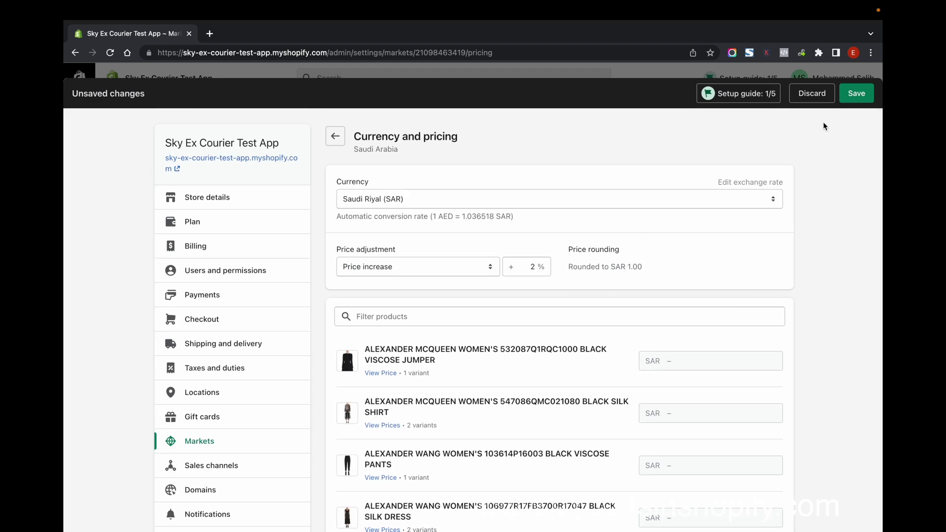
left_click(856, 93)
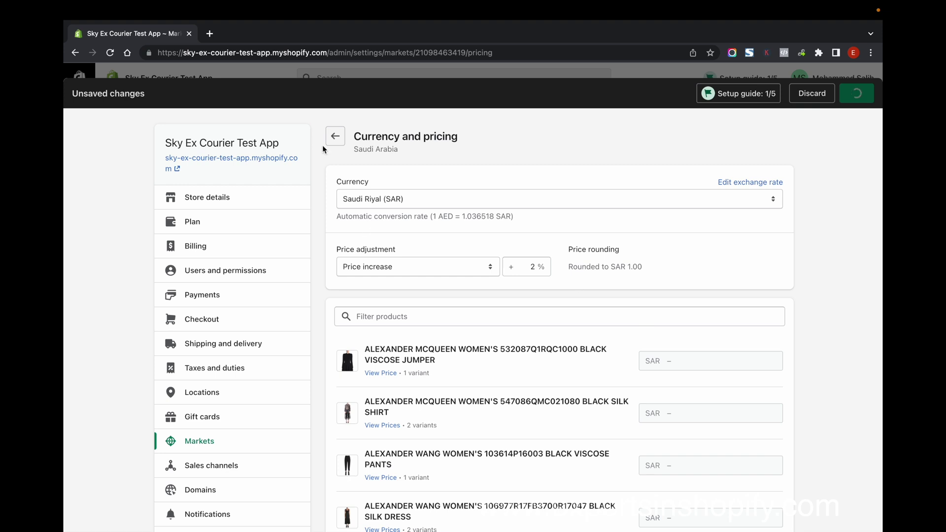
left_click(336, 140)
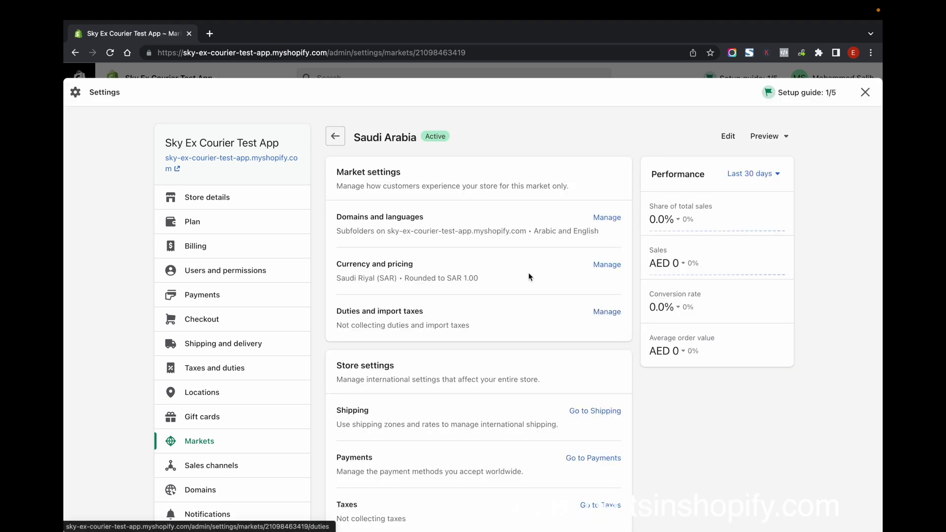
Open the Saudi Arabia market's Duties and import taxes settings
left_click_drag(337, 262, 476, 273)
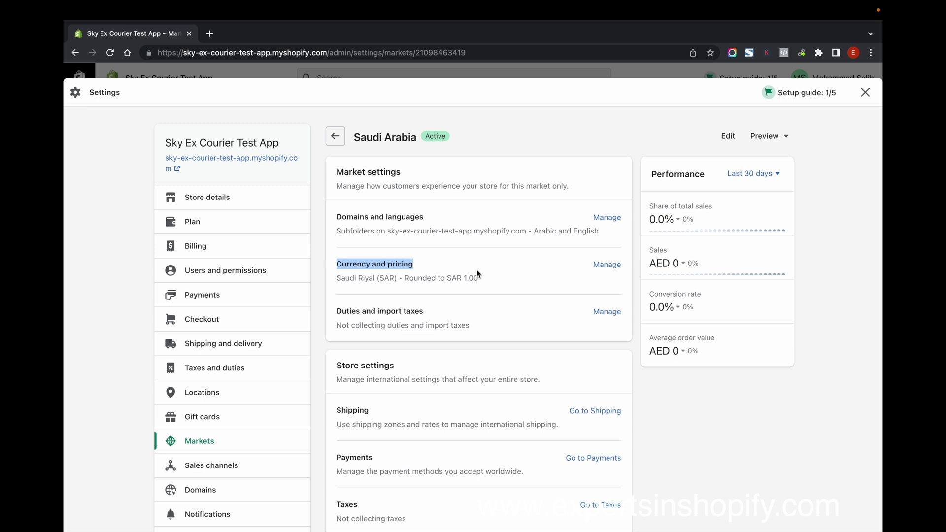
left_click_drag(337, 265, 474, 269)
left_click(427, 316)
triple_click(485, 312)
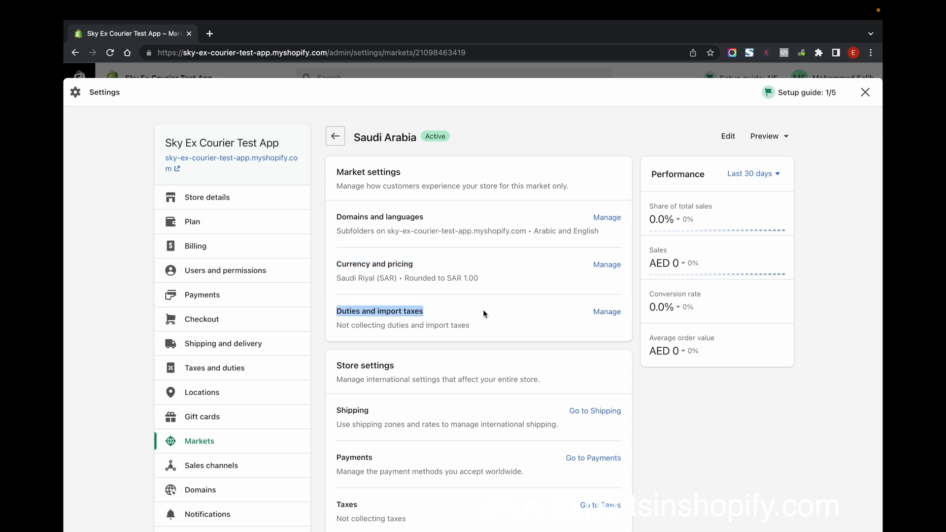
left_click(609, 312)
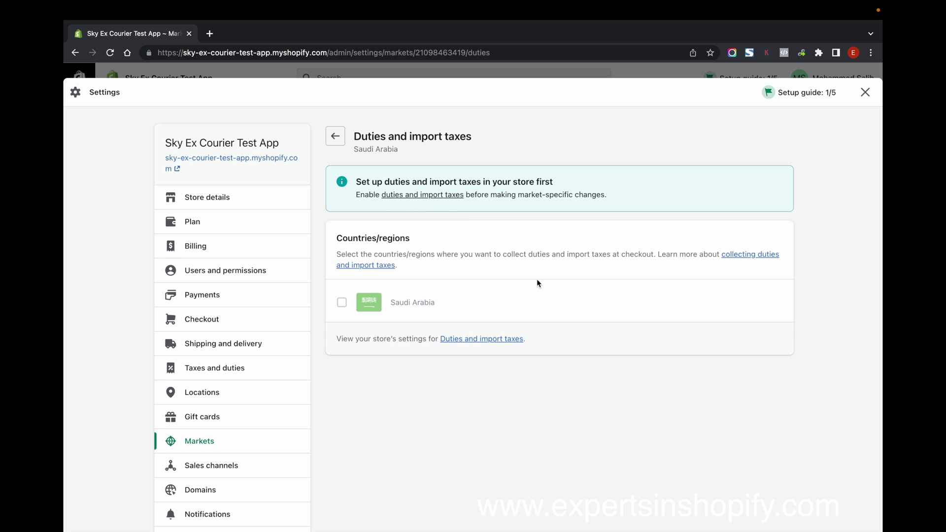
In the store-wide duties setup, follow the link to create a new shipping zone
left_click(396, 195)
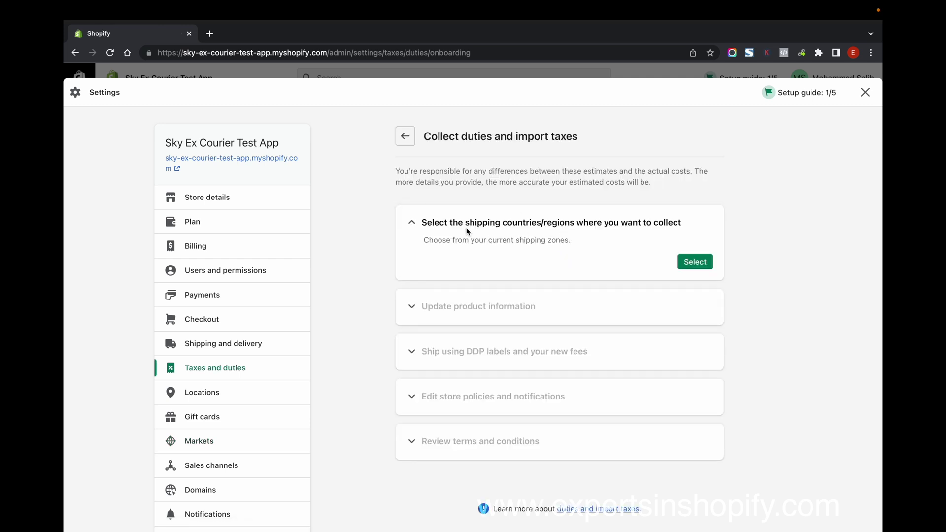
left_click(690, 264)
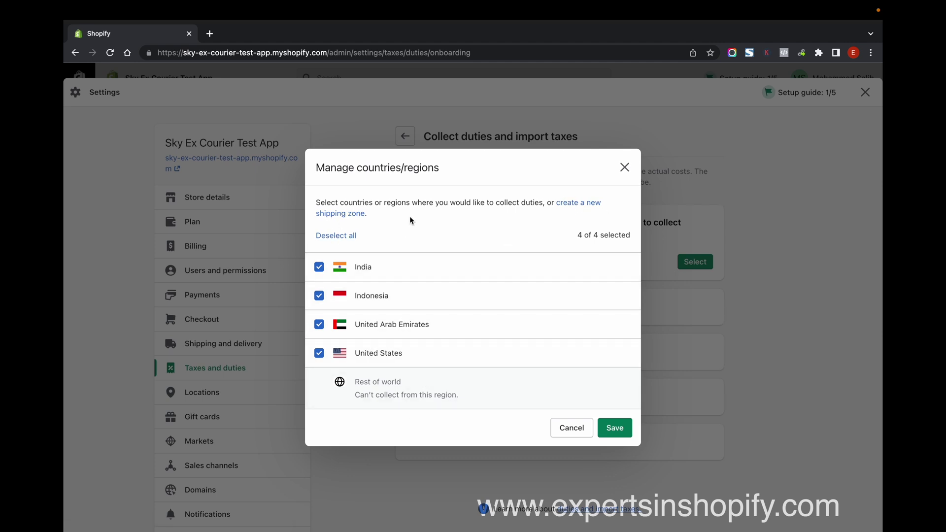
left_click(580, 207)
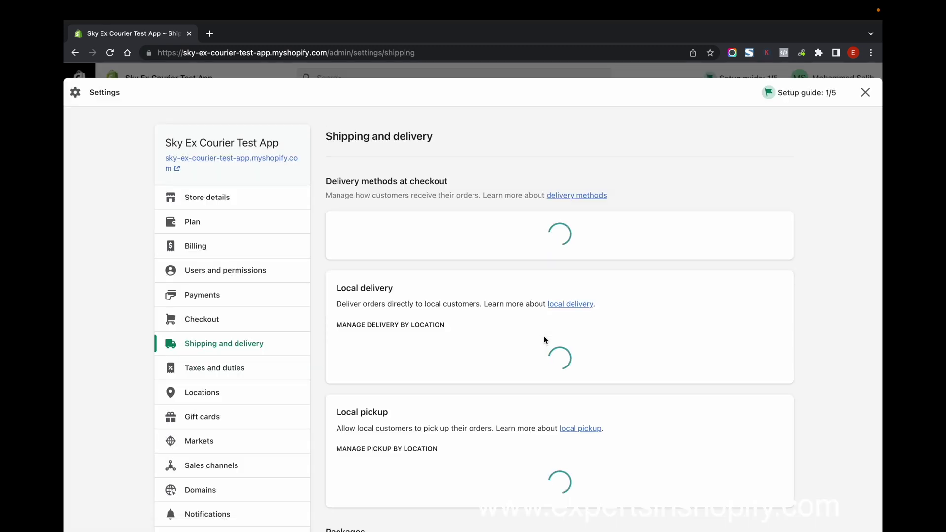
Add a zone named 'Saudi' containing Saudi Arabia to the General shipping profile and save
scroll(519, 334, "down", 3)
key("super+bracketleft")
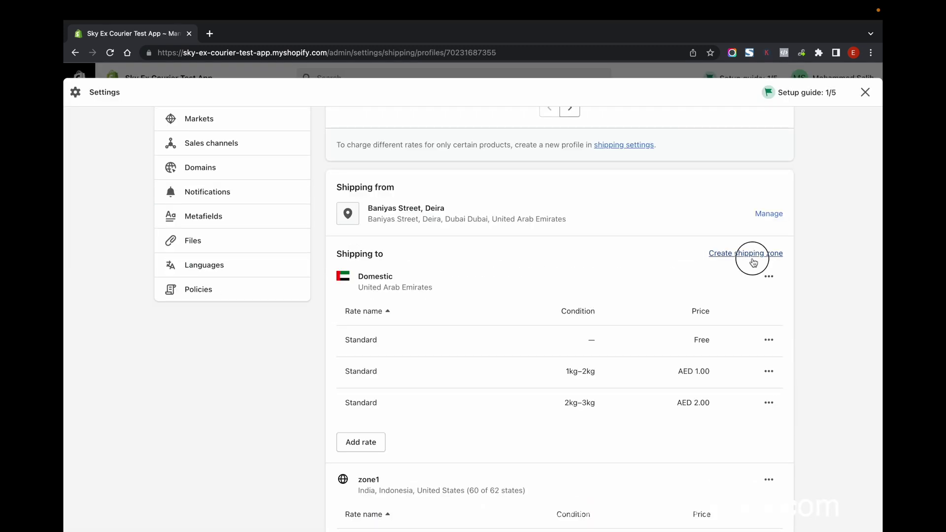
left_click(749, 254)
type("Saudi")
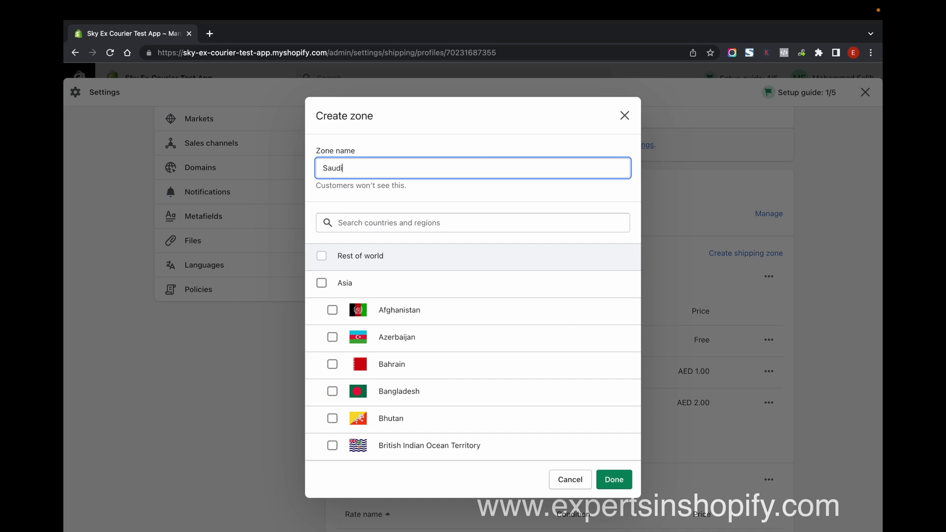
key("Tab")
type("saud")
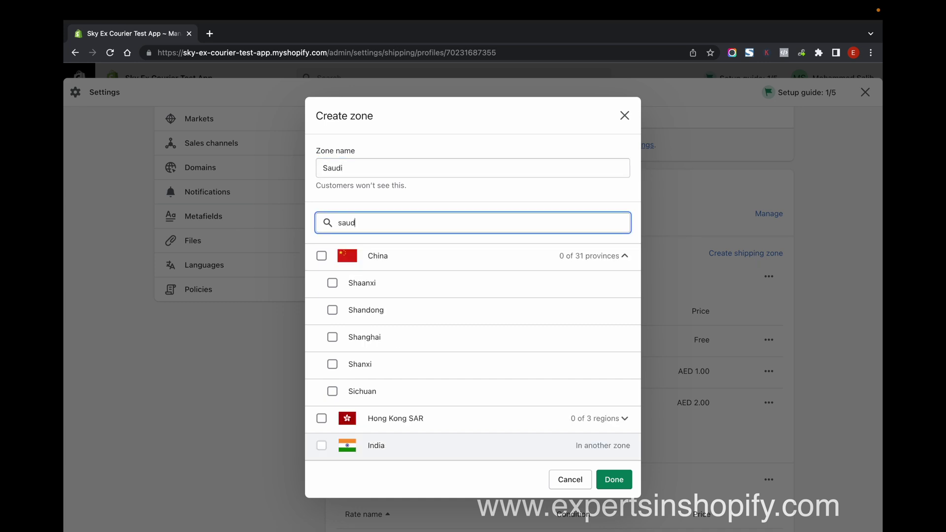
left_click(322, 254)
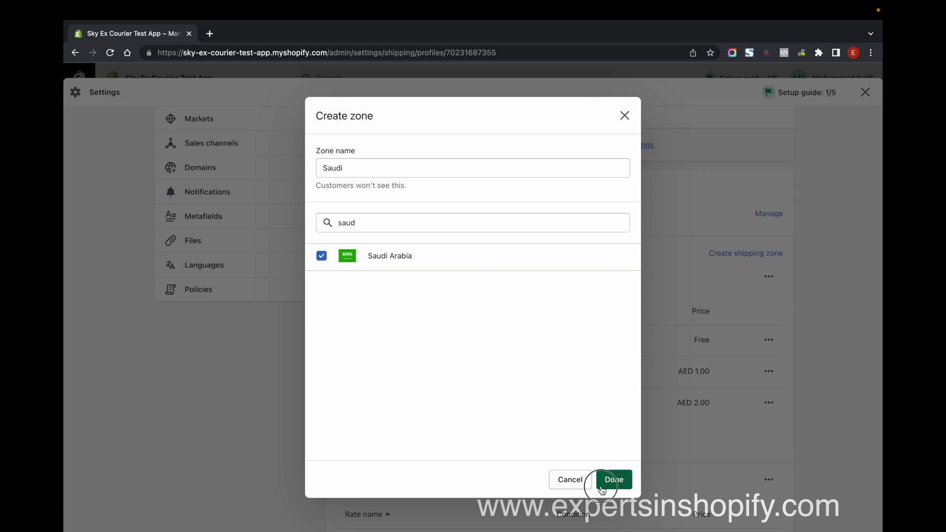
left_click(614, 479)
left_click(856, 93)
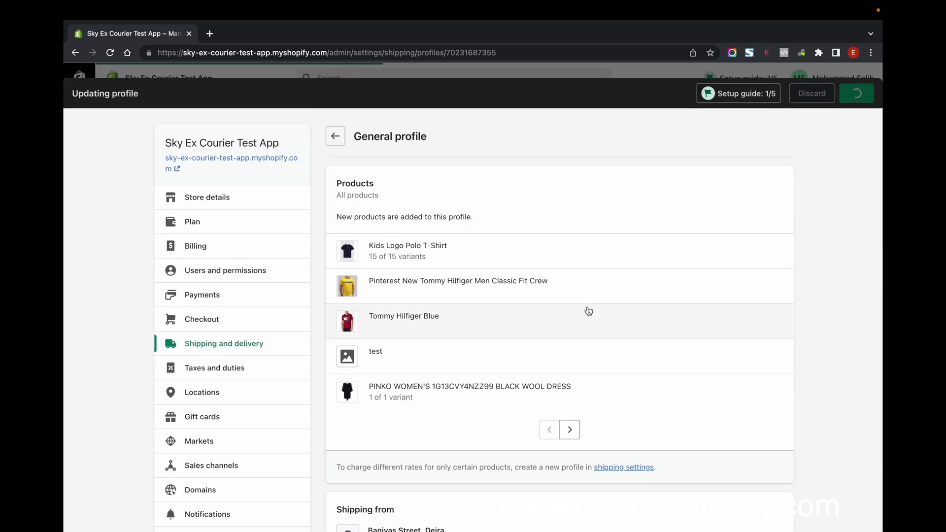
Set the duty collection countries to Saudi Arabia only and save the selection
left_click(202, 445)
left_click(609, 331)
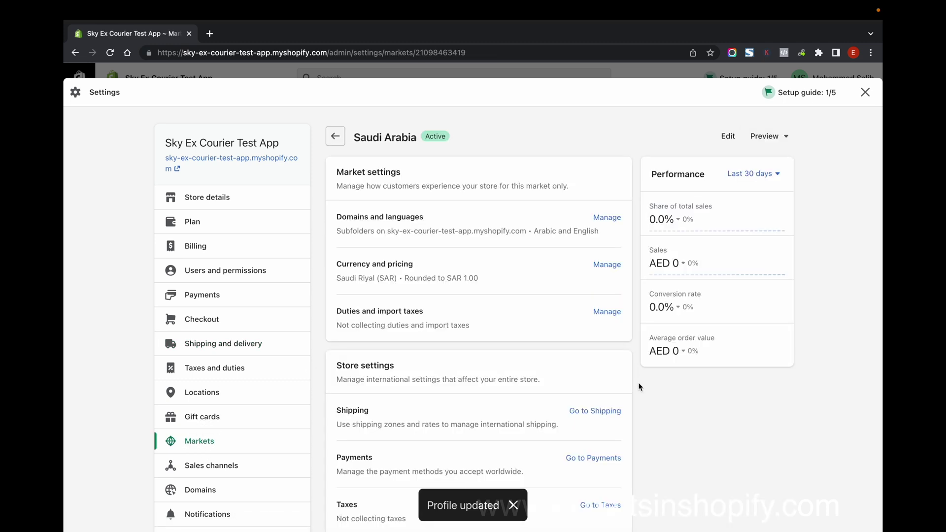
left_click(607, 311)
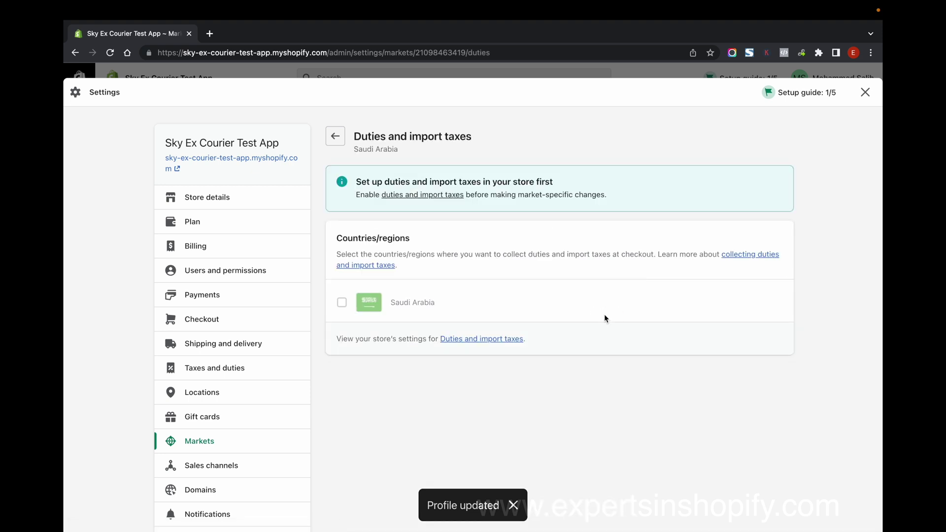
left_click(415, 195)
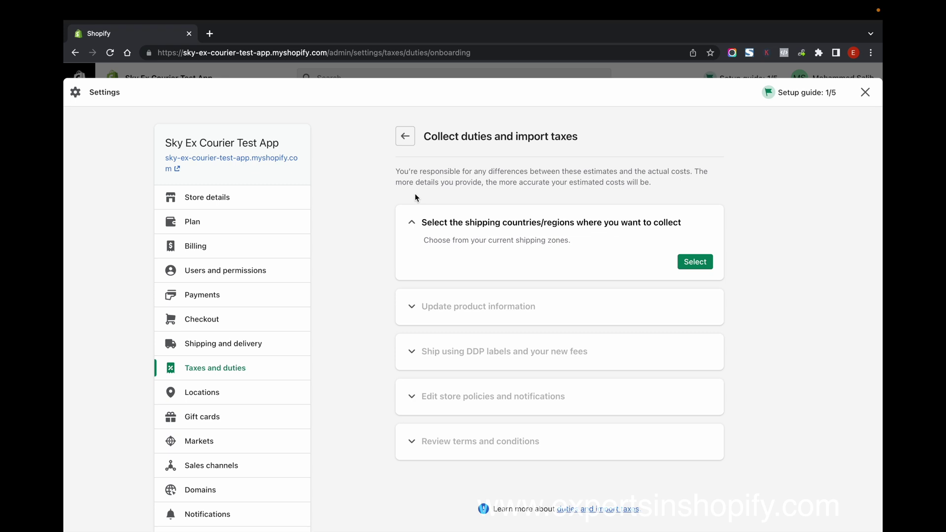
left_click(694, 264)
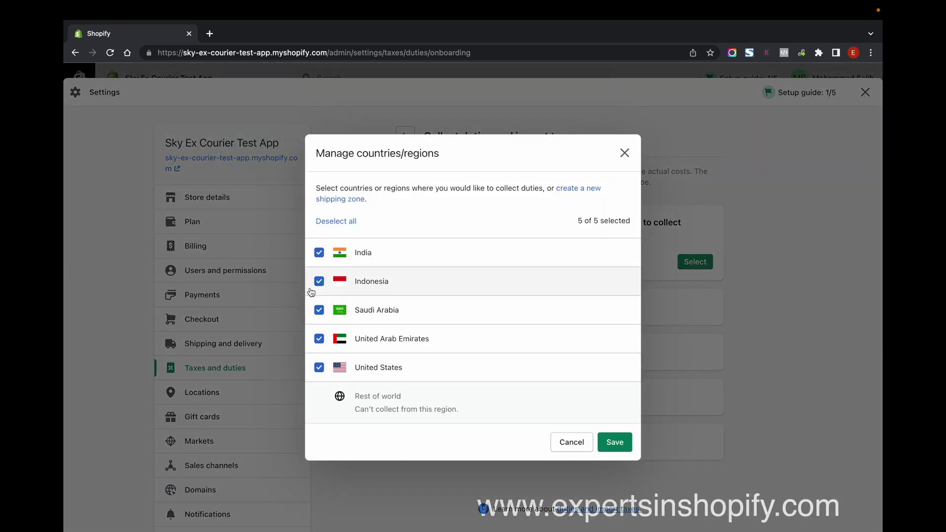
left_click(337, 221)
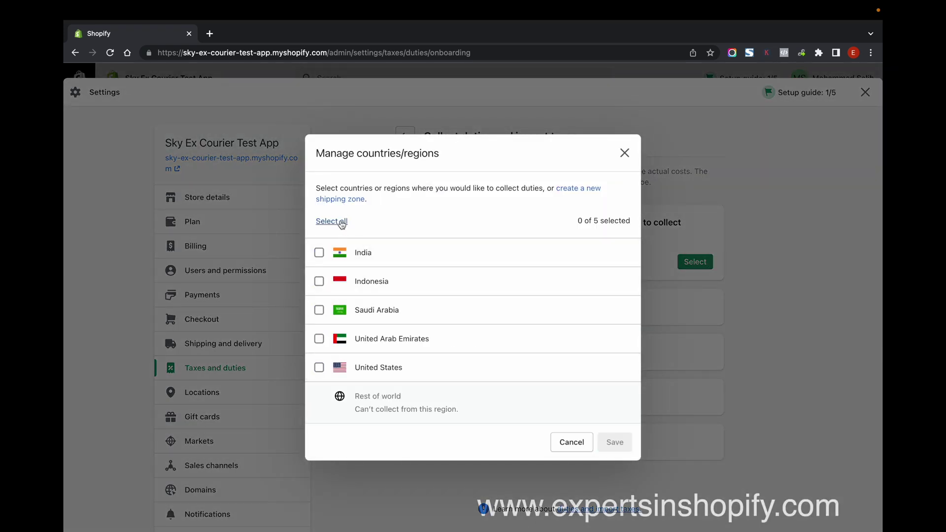
left_click(319, 310)
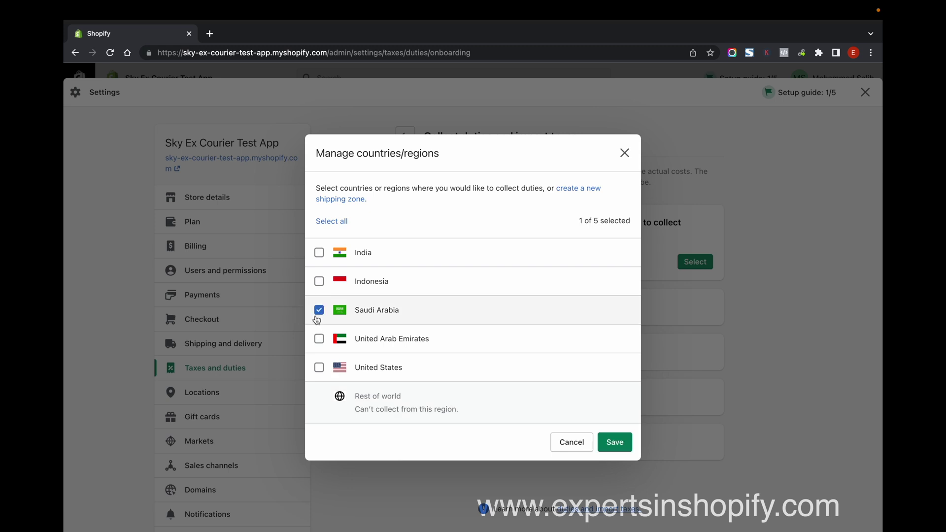
left_click(626, 446)
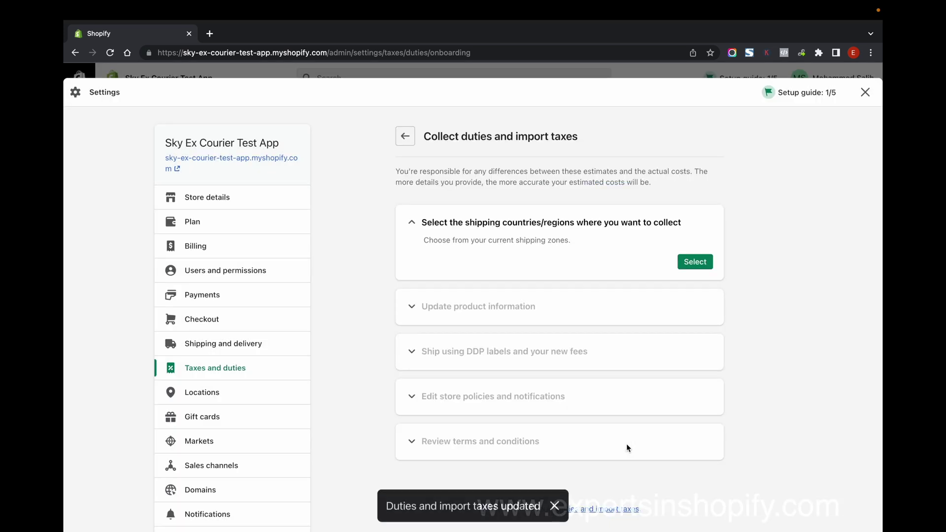
Proceed through the product information and DDP label steps, agree to terms, and activate duties
left_click(533, 328)
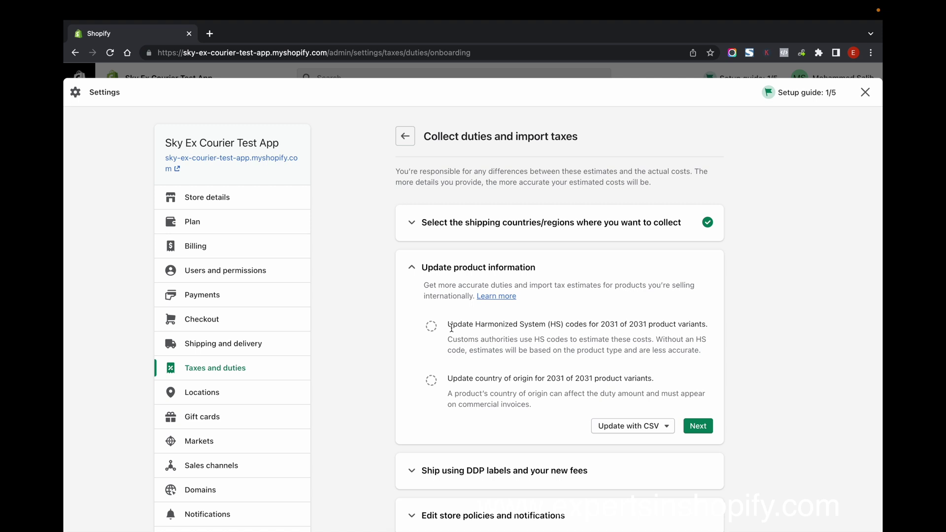
left_click(698, 424)
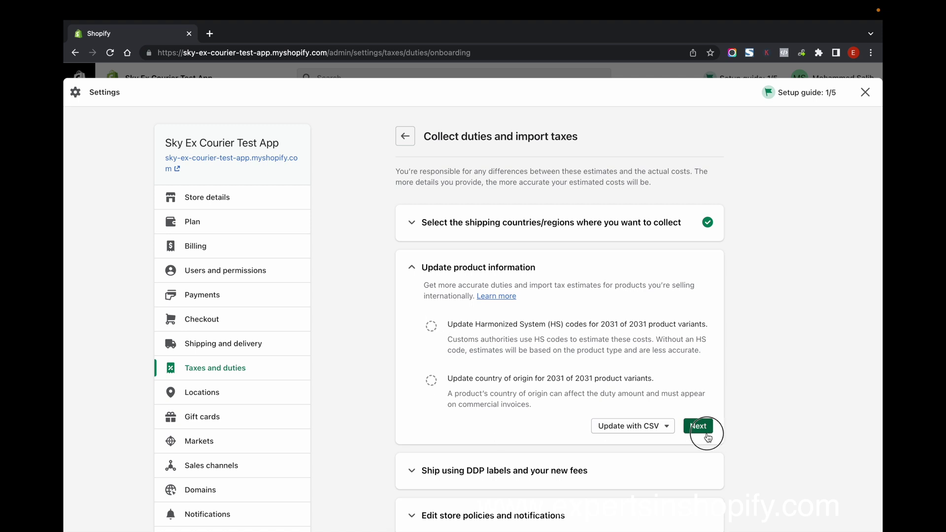
left_click(702, 416)
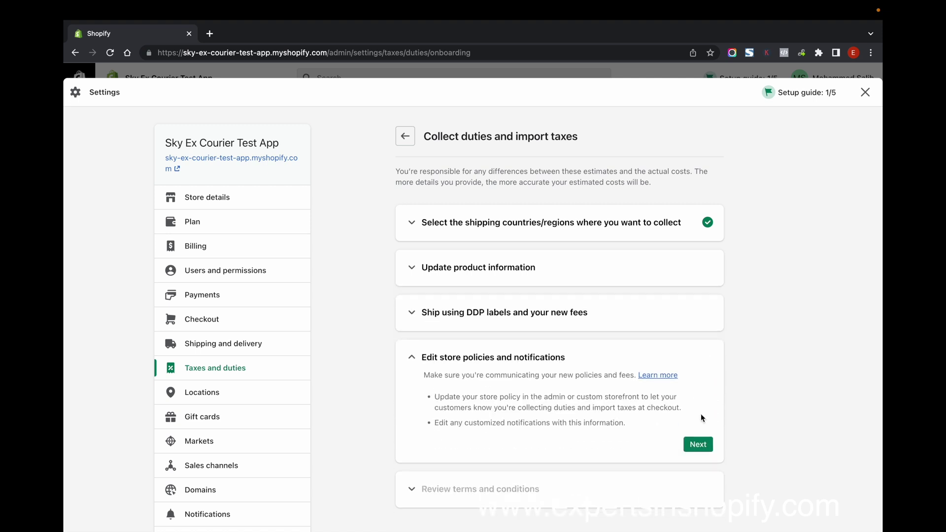
left_click(698, 448)
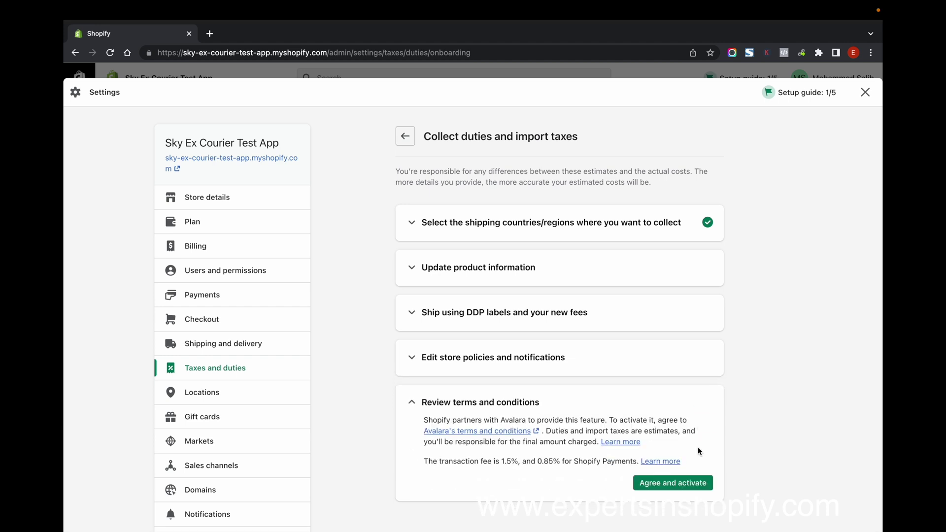
left_click(690, 489)
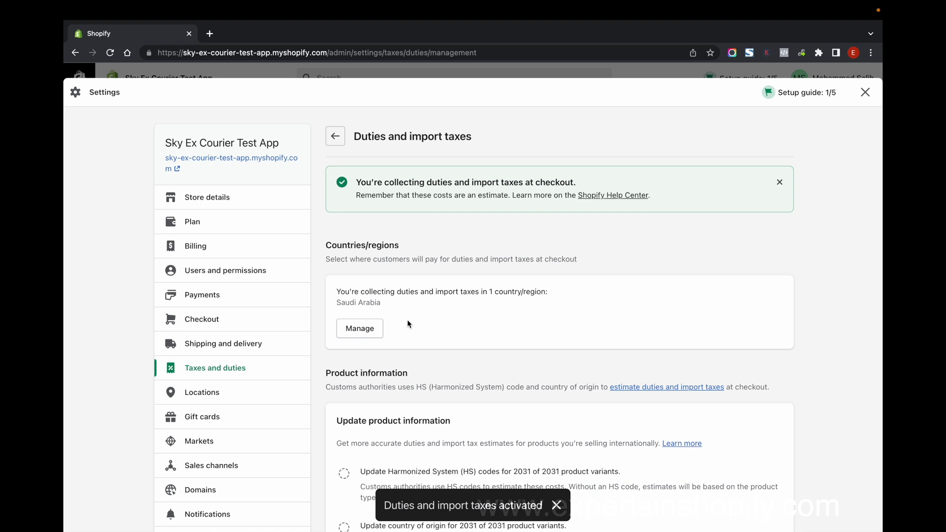
left_click_drag(337, 291, 586, 291)
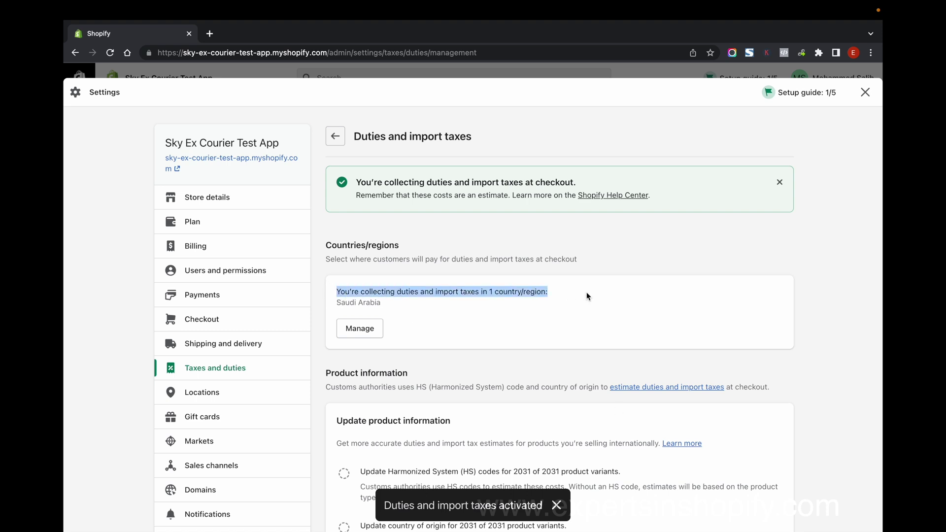
left_click(523, 292)
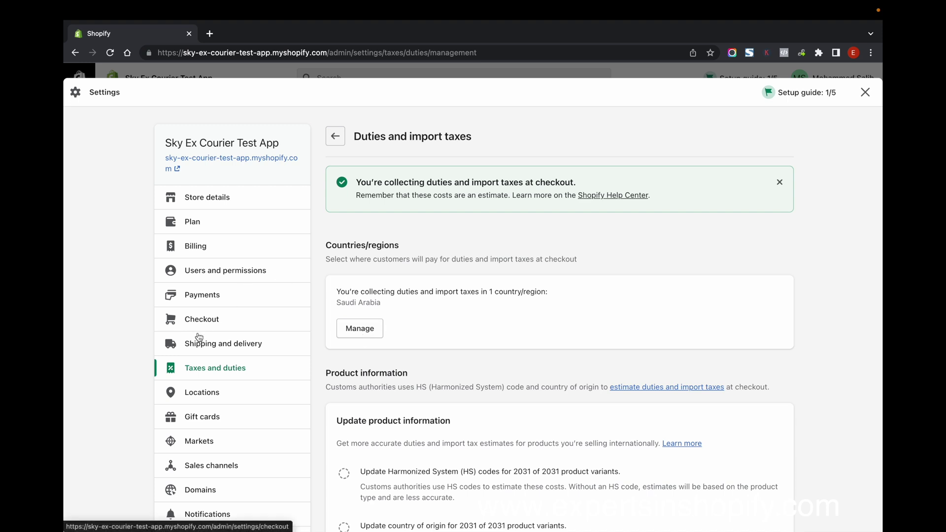
Confirm Saudi Arabia stays ticked for duty and import tax collection
left_click(203, 441)
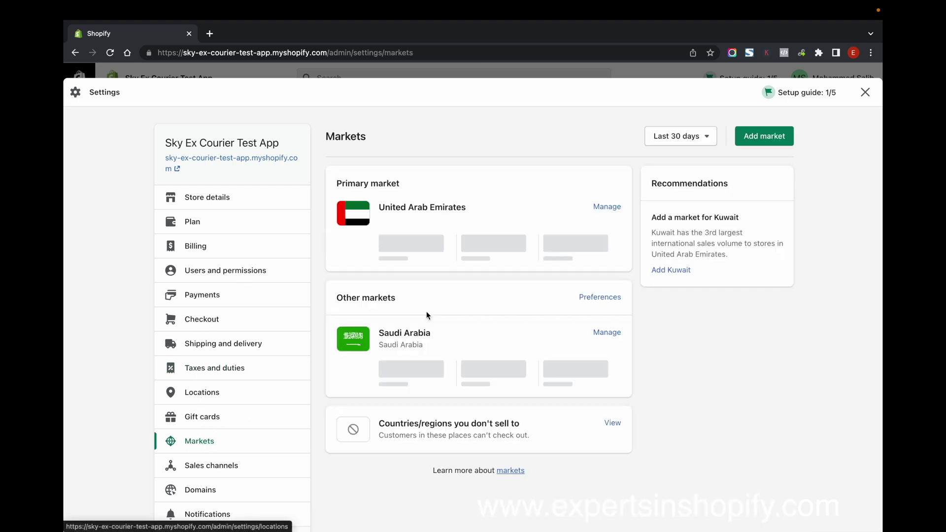
left_click(604, 330)
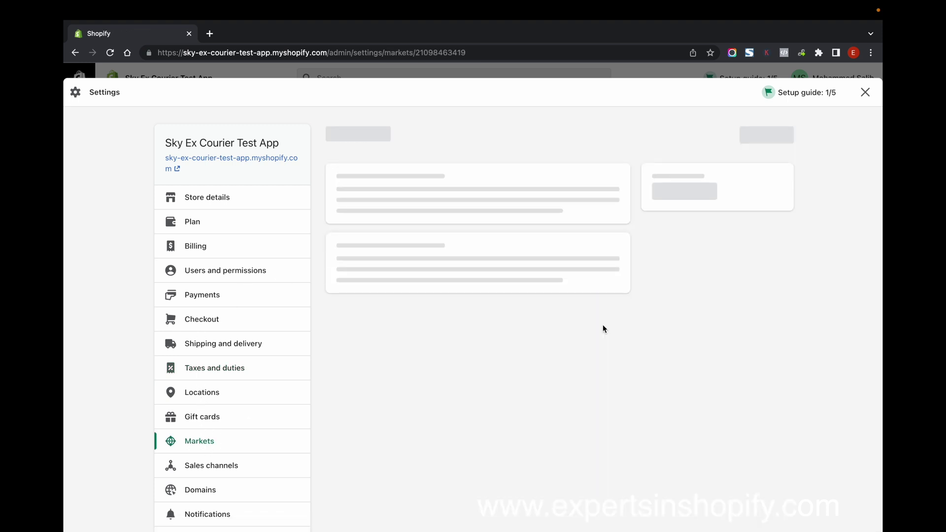
left_click(610, 311)
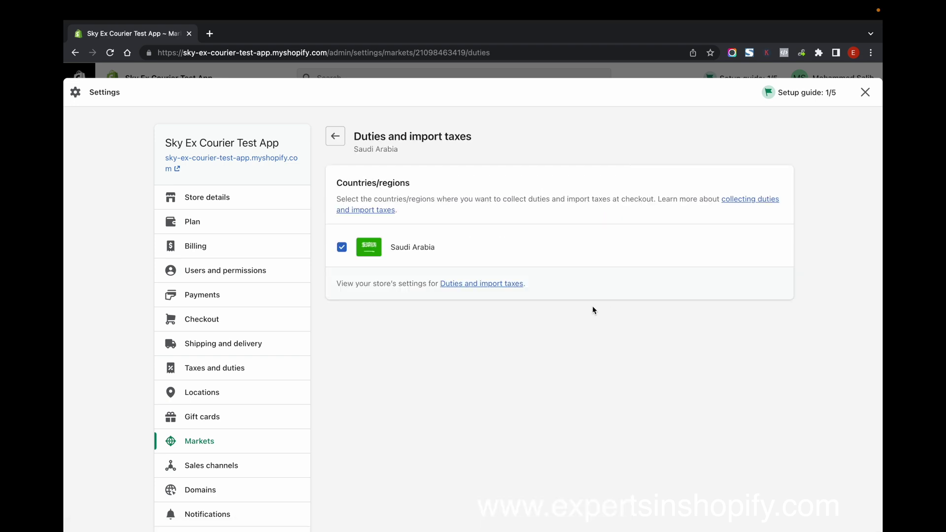
left_click(350, 248)
left_click(351, 249)
left_click(343, 248)
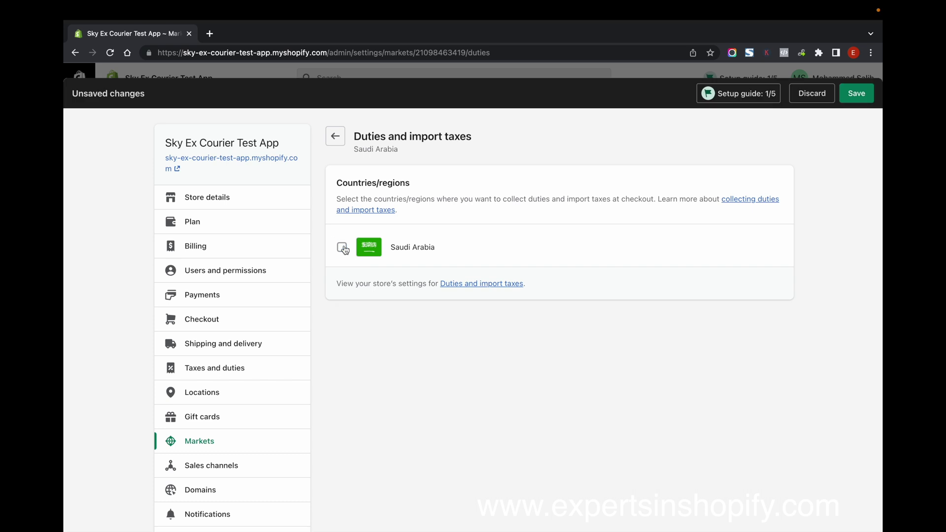
left_click(345, 250)
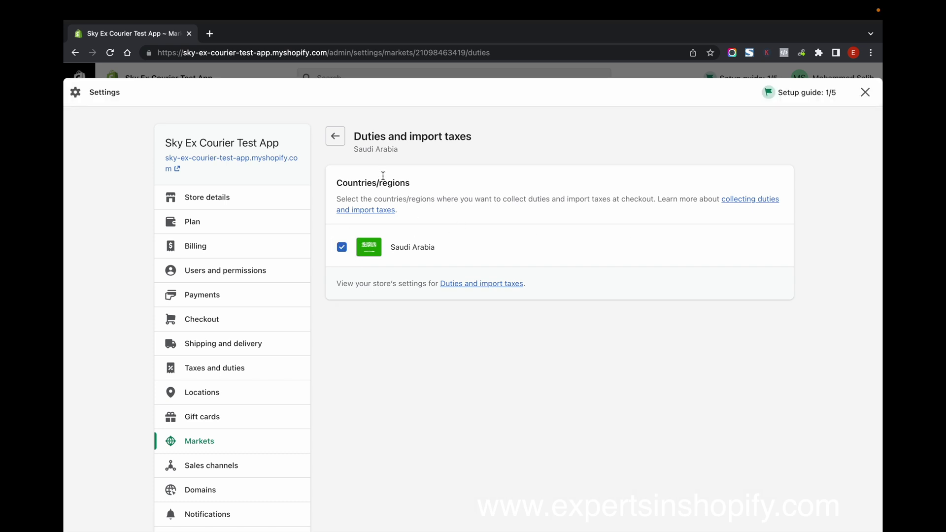
Return to the Saudi Arabia market overview and find its Store settings section
left_click(337, 130)
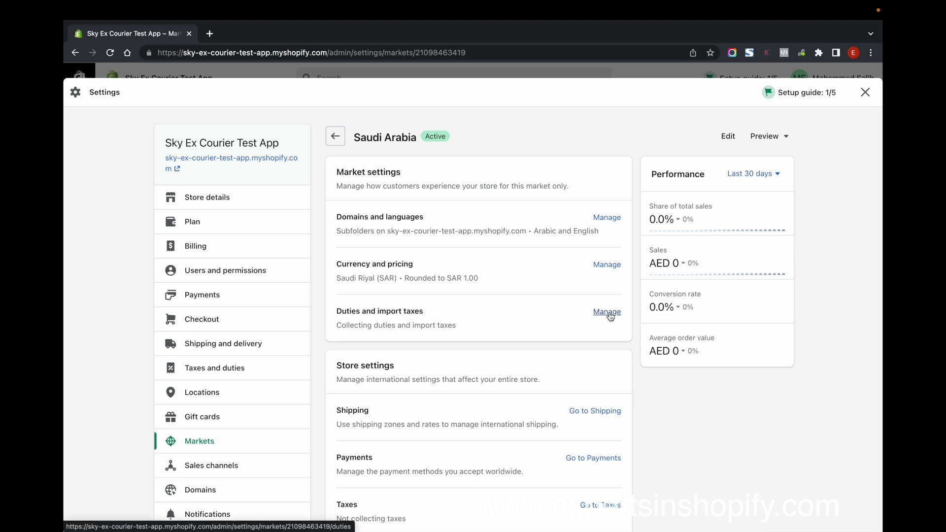
scroll(492, 315, "down", 3)
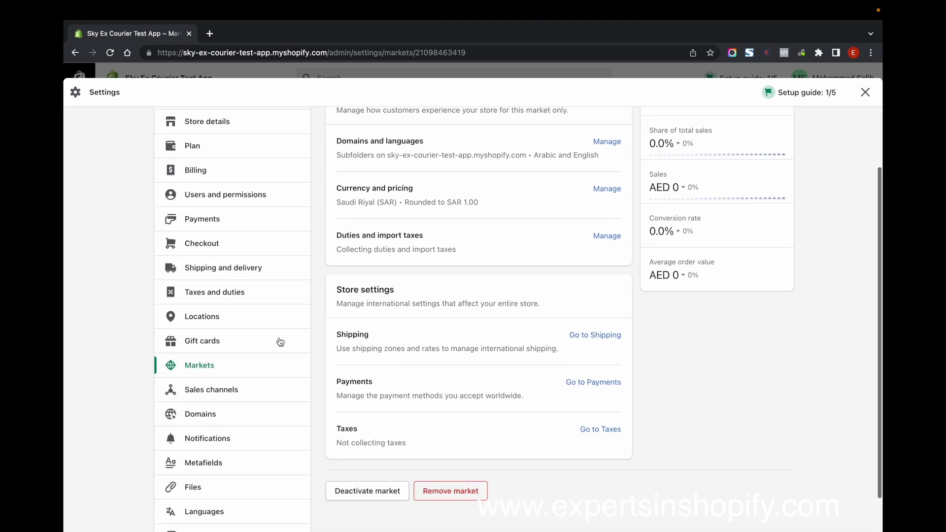
left_click_drag(336, 290, 441, 295)
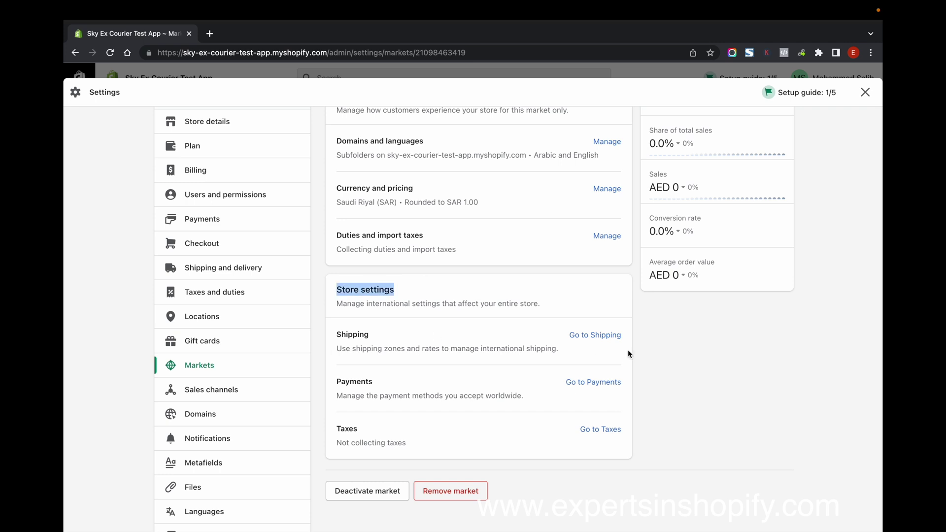
Bring up Shipping and delivery settings and locate the Saudi zone under General rates
left_click(595, 335)
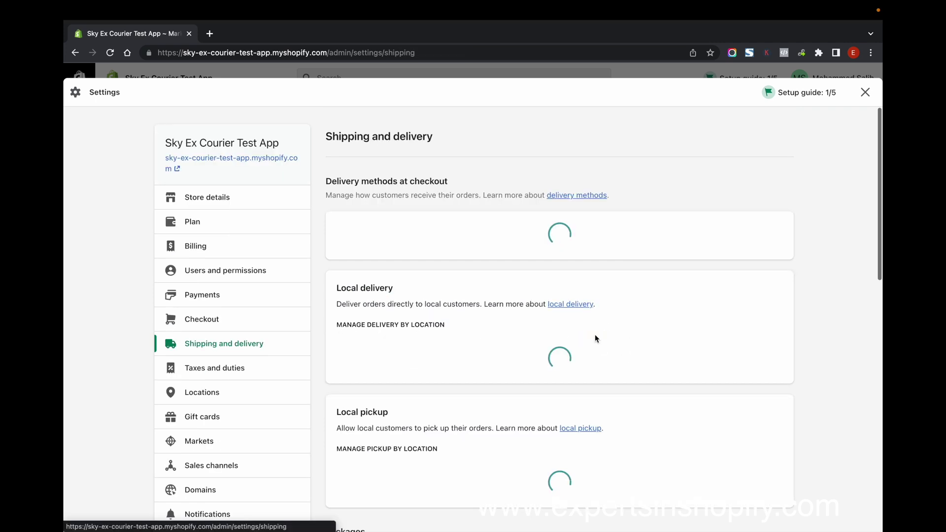
scroll(595, 334, "down", 10)
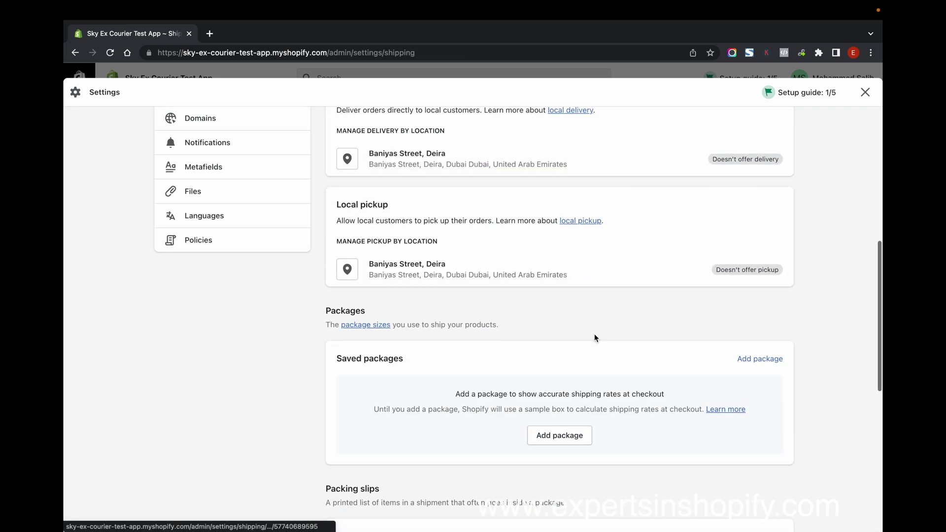
scroll(594, 338, "down", 5)
scroll(594, 338, "up", 20)
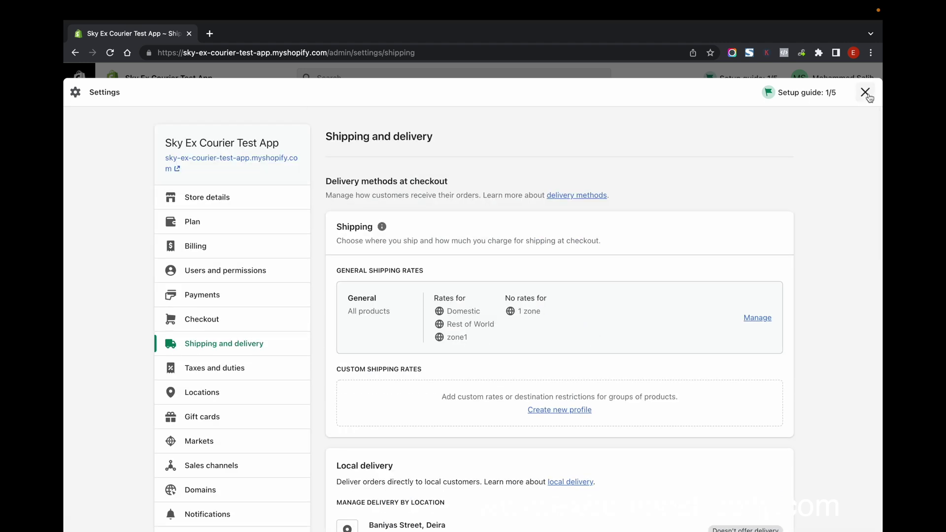
scroll(554, 384, "down", 7)
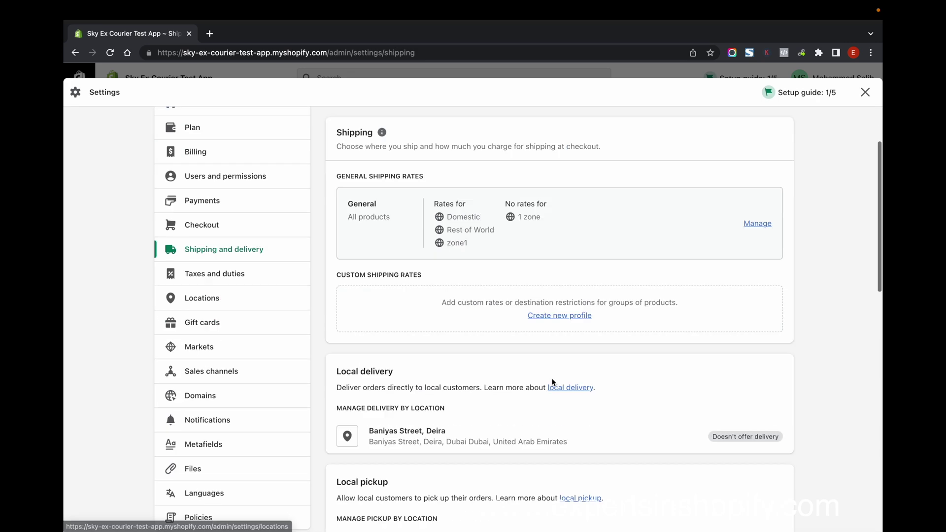
scroll(452, 339, "up", 10)
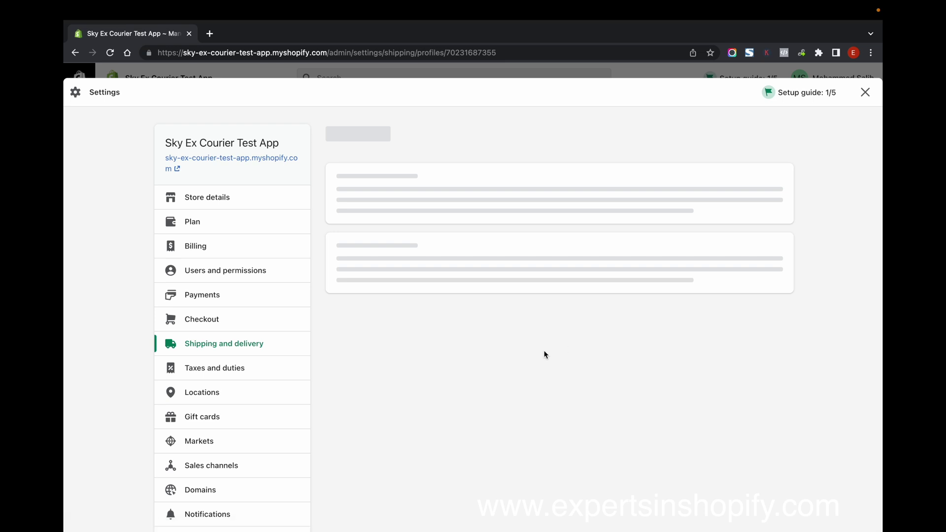
scroll(544, 355, "down", 15)
scroll(467, 280, "up", 5)
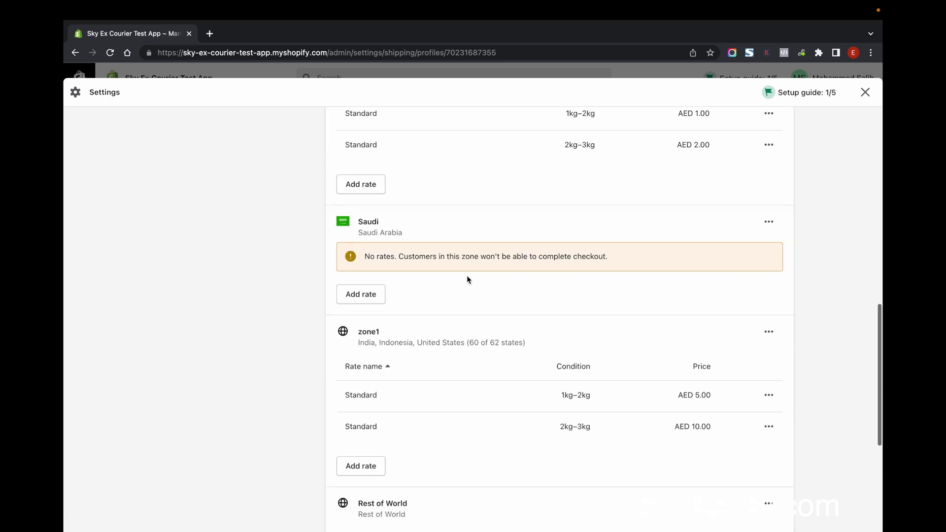
scroll(466, 276, "up", 2)
Add a Standard rate of AED 150.00 to the Saudi zone and save the profile
left_click(380, 367)
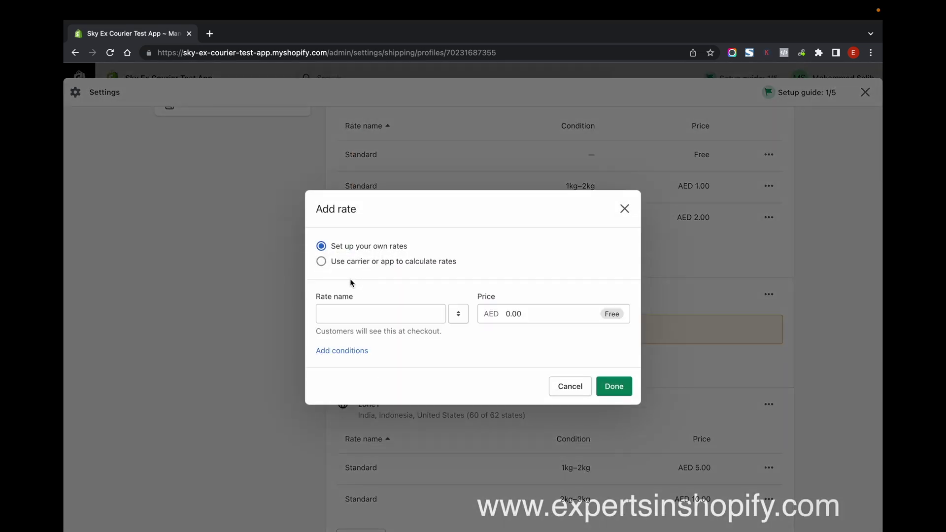
left_click(354, 318)
left_click(338, 336)
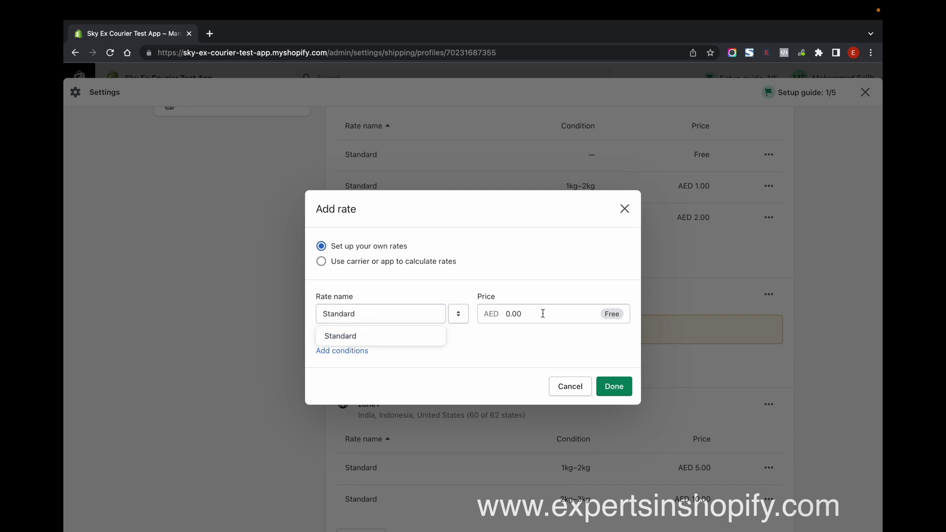
left_click(538, 314)
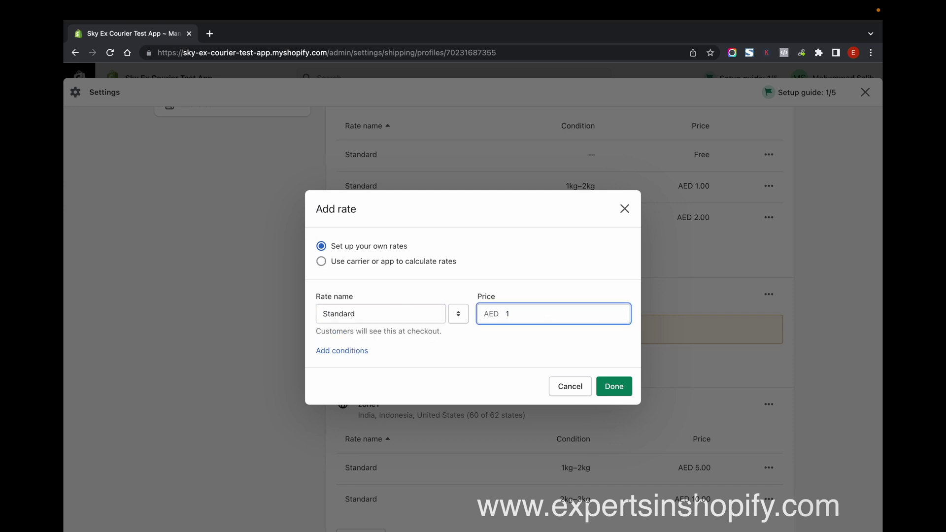
left_click(622, 394)
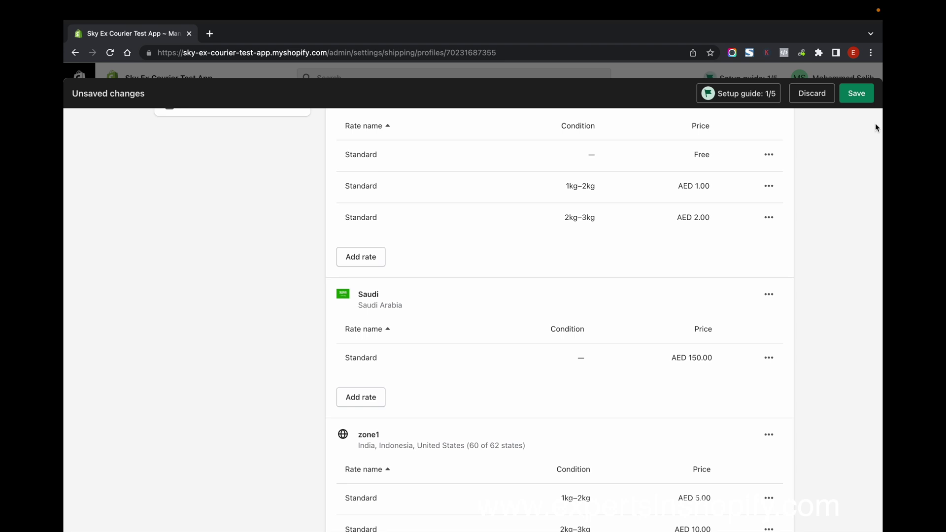
left_click(863, 102)
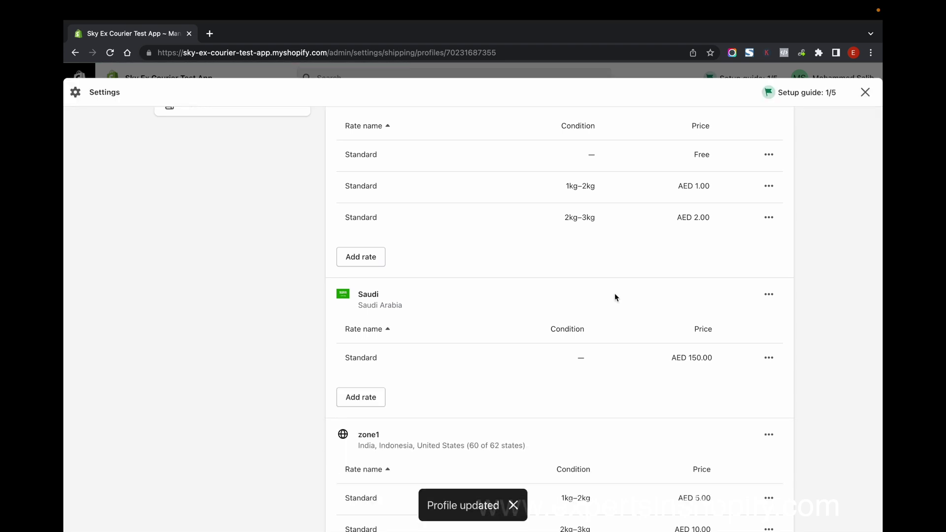
Check from the Saudi Arabia market that shipping settings now include Saudi
left_click(207, 443)
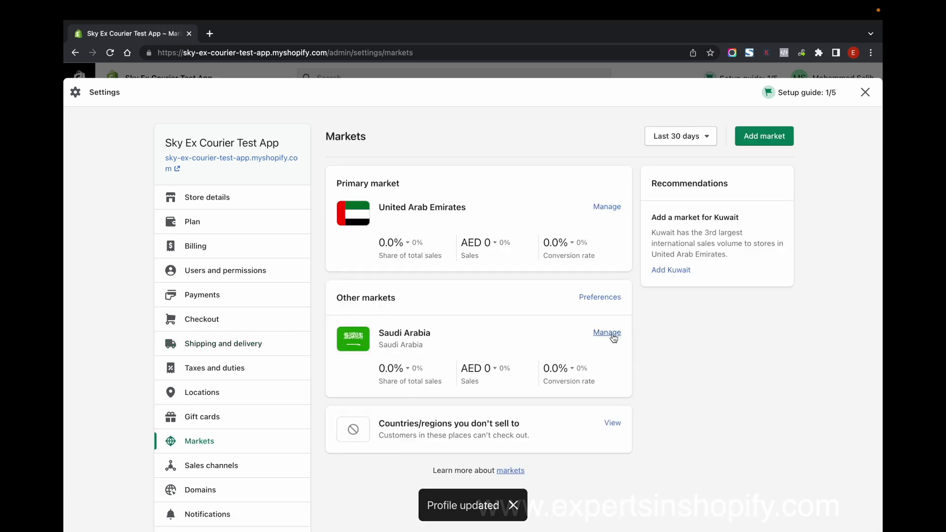
left_click(611, 335)
scroll(611, 338, "down", 2)
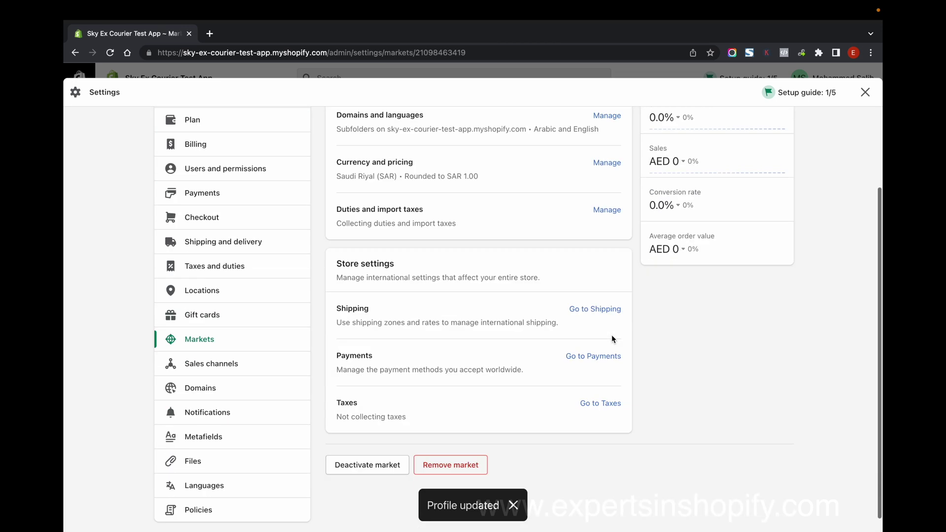
left_click(608, 296)
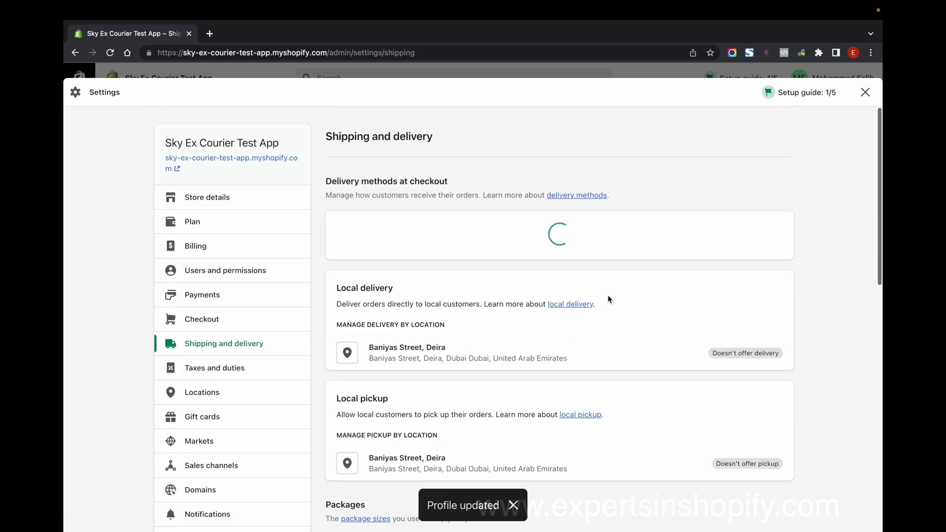
Review the payment providers, with PayPal inactive, then return to the Saudi Arabia market
left_click(197, 439)
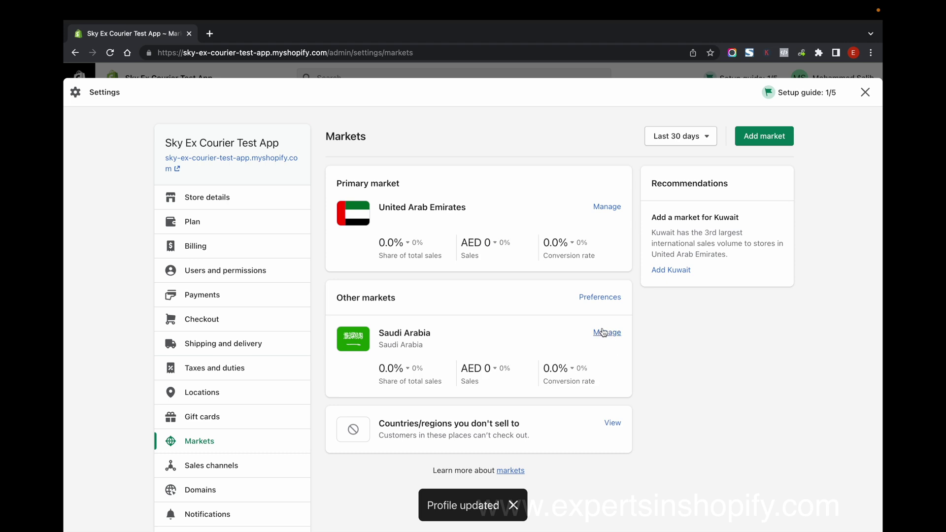
left_click(605, 332)
scroll(602, 315, "down", 1)
scroll(602, 327, "down", 2)
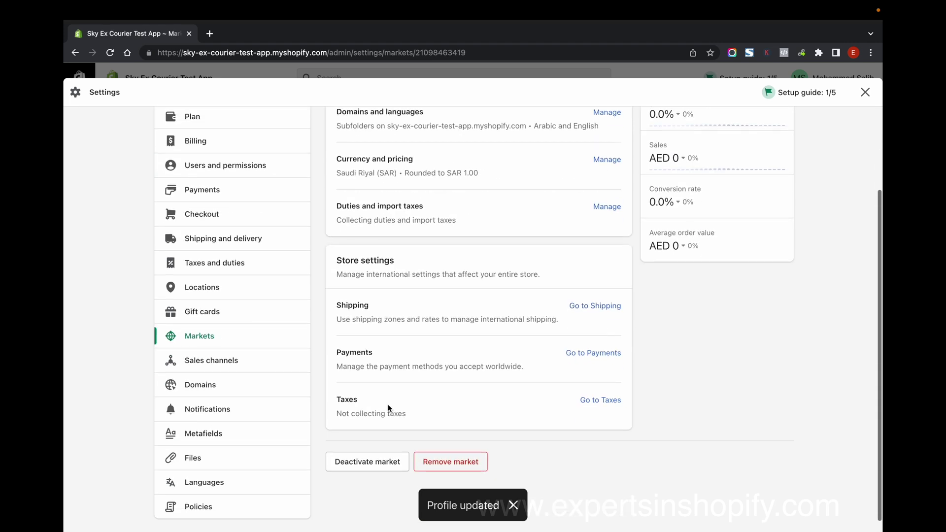
left_click(610, 354)
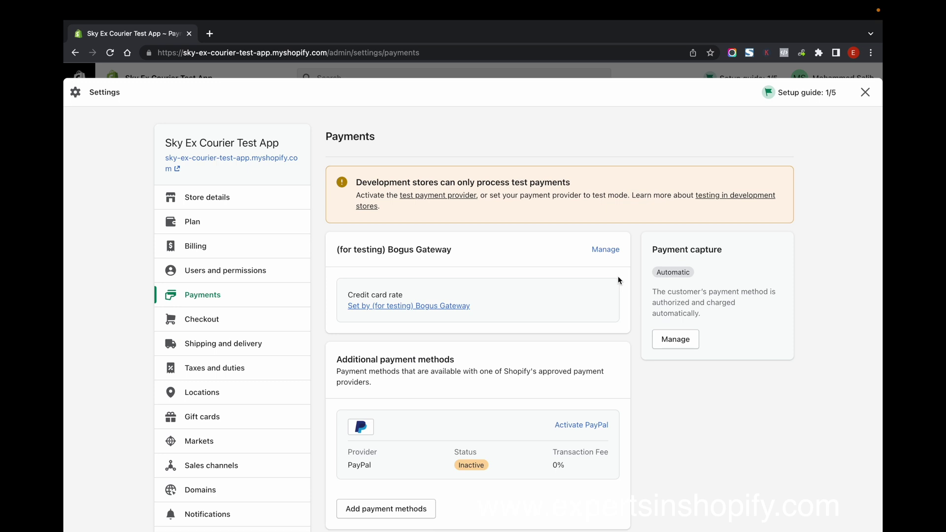
scroll(619, 279, "down", 5)
key("super+bracketleft")
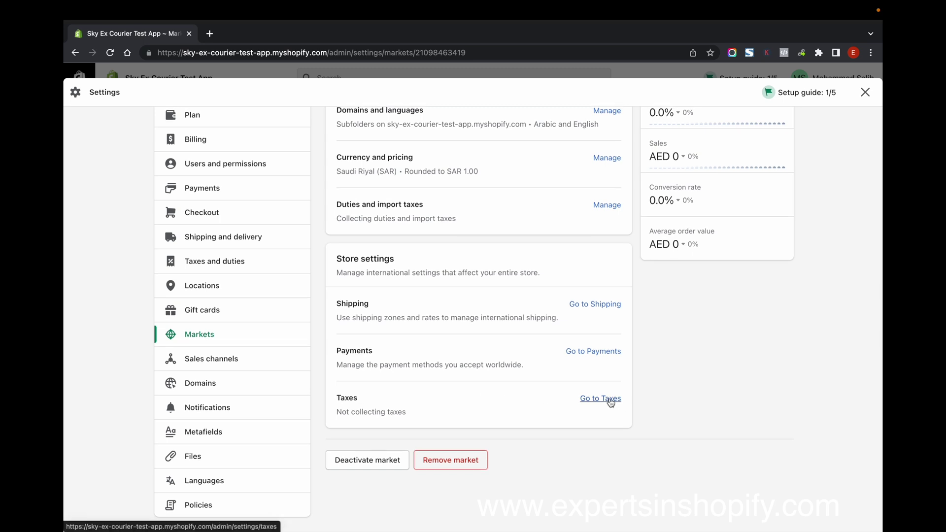
scroll(610, 402, "down", 6)
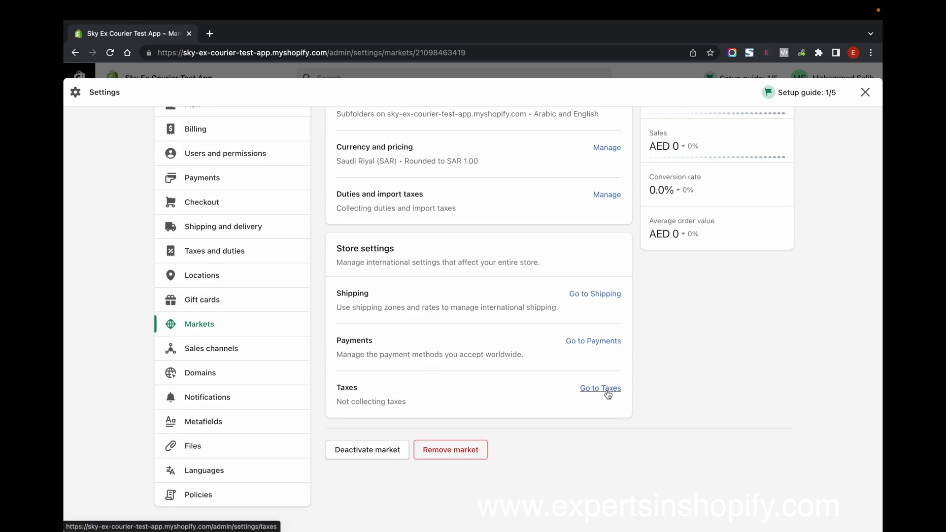
Set the tax settings so all prices include tax
left_click(607, 393)
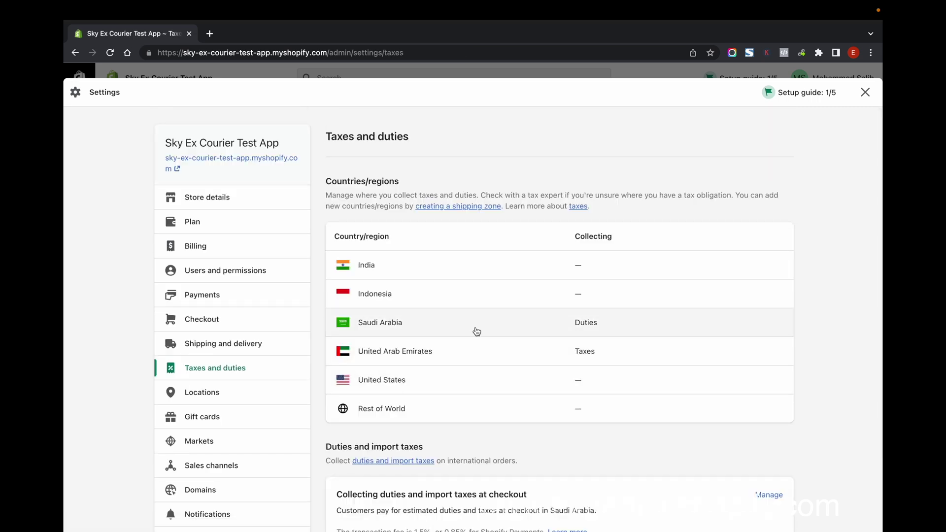
scroll(667, 367, "down", 8)
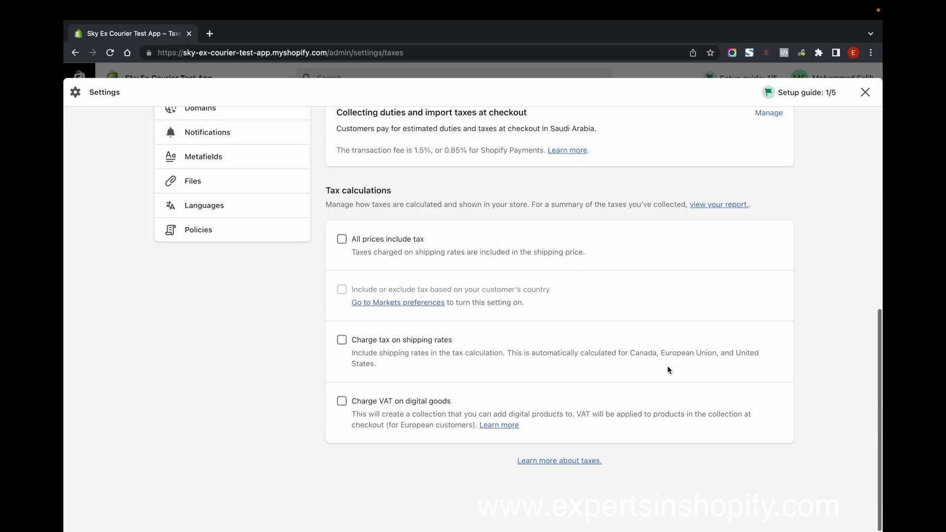
left_click(341, 239)
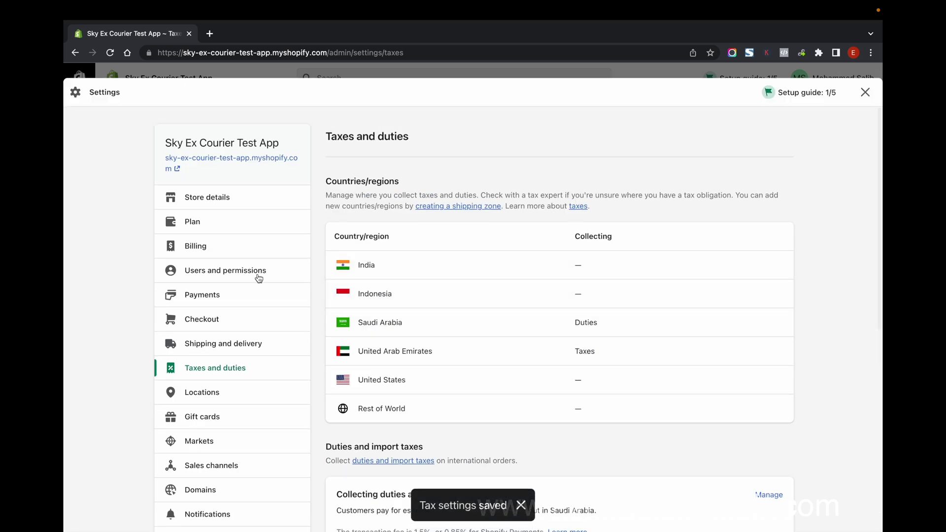
Open the United Arab Emirates market's settings from the Markets overview
left_click(189, 443)
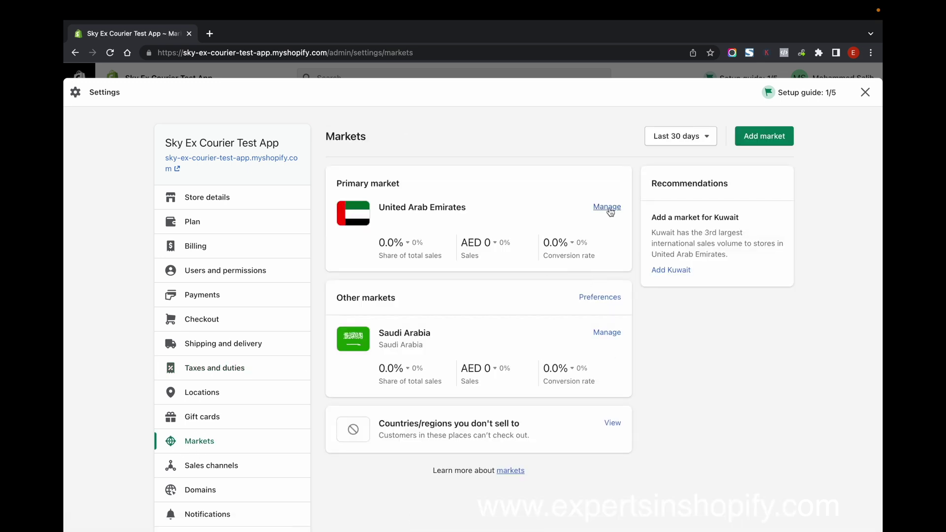
left_click(609, 208)
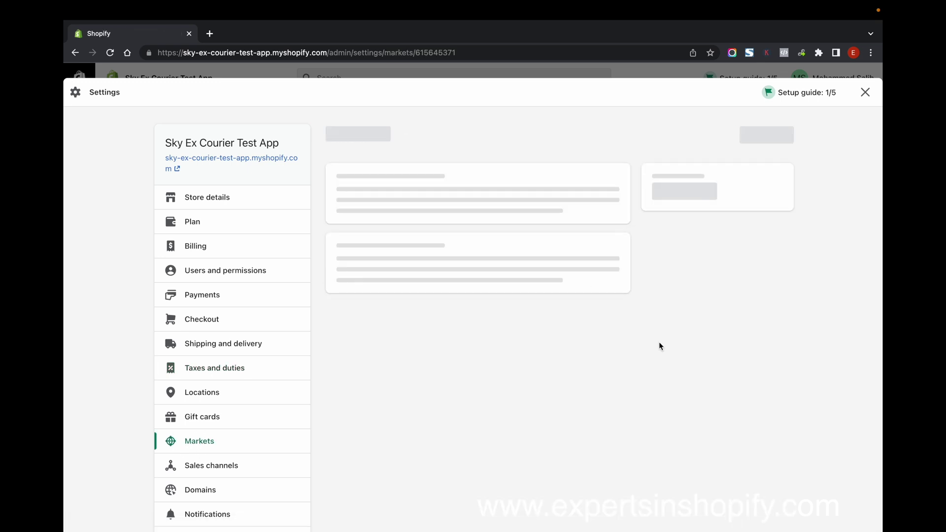
scroll(606, 380, "down", 5)
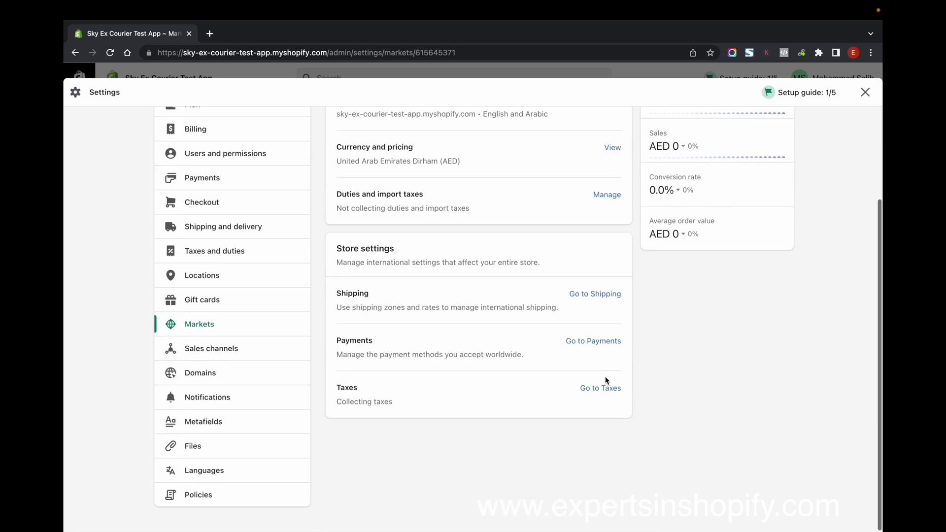